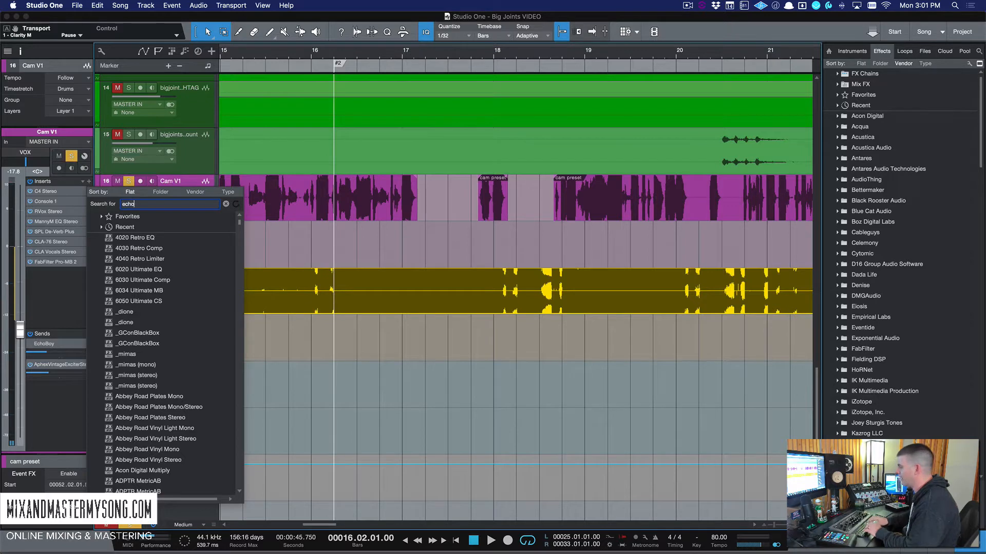
Insert EchoBoy as the last effect on the Cam V1 track and move its window below the track's waveform
double_click(107, 228)
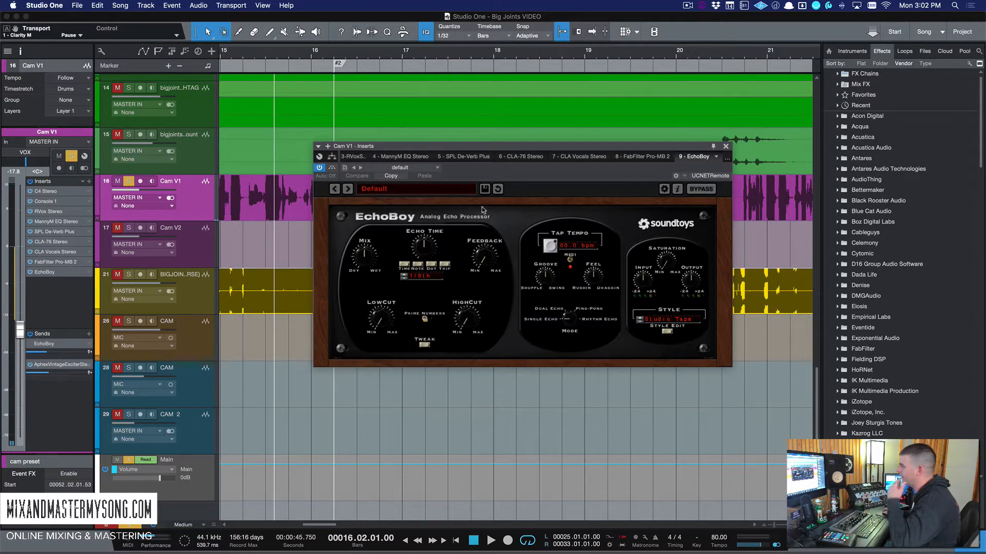
left_click_drag(512, 150, 497, 244)
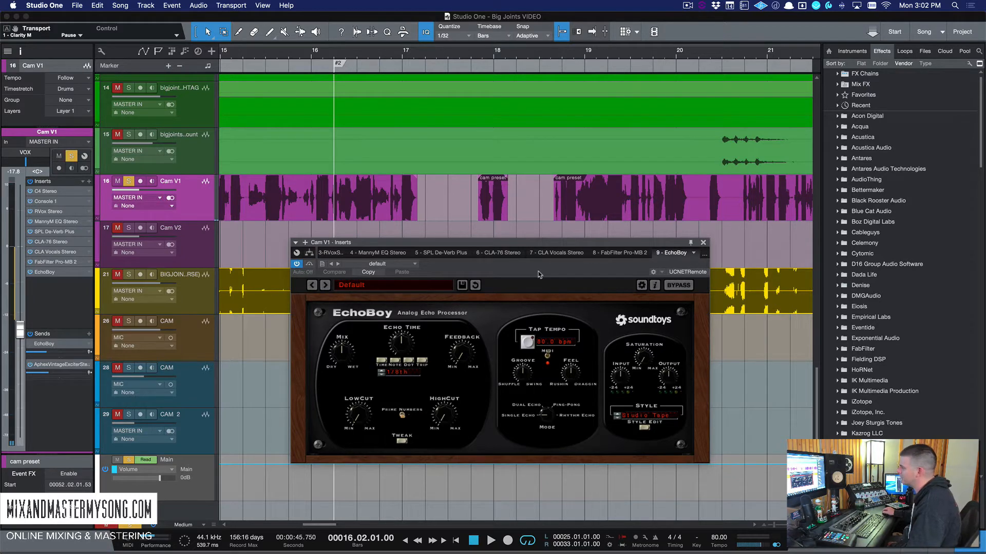
left_click_drag(555, 246, 531, 246)
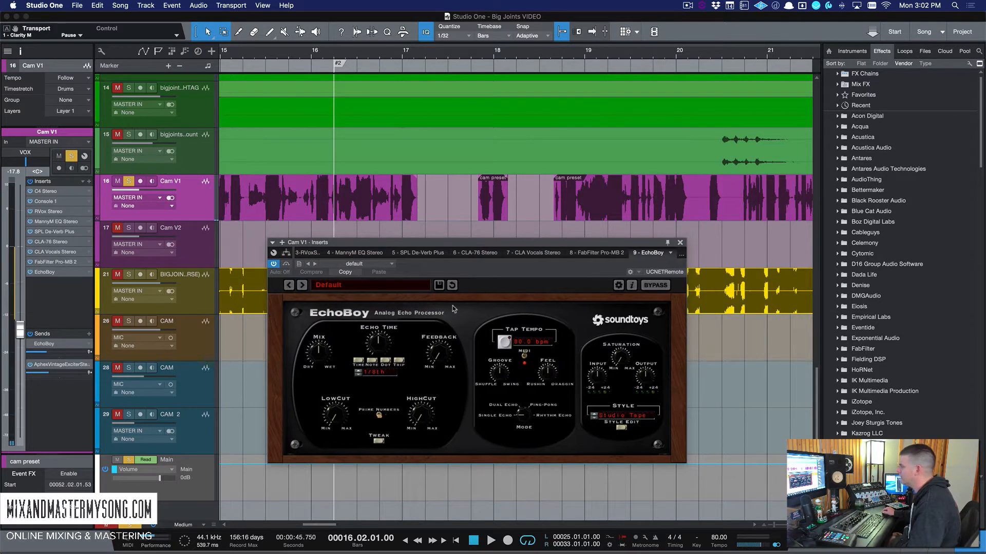
Switch EchoBoy's echo time between Time and Note modes, and set it to a 1/4 note
left_click(357, 372)
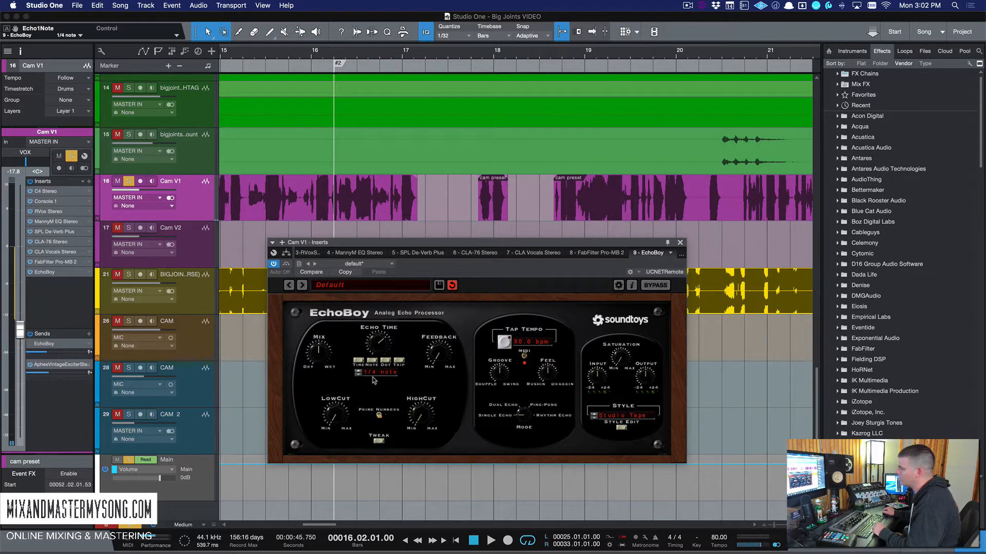
left_click(359, 373)
left_click(359, 373)
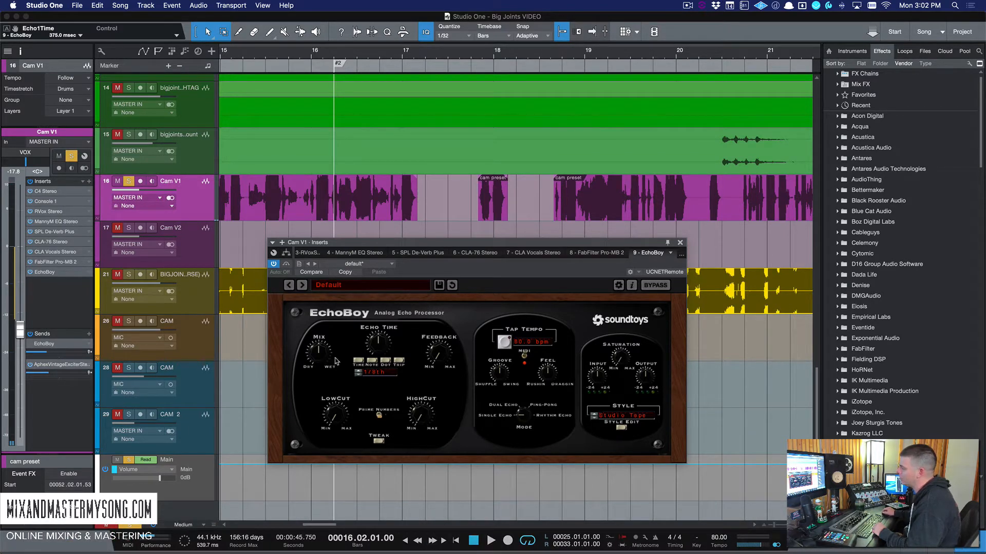
left_click(359, 361)
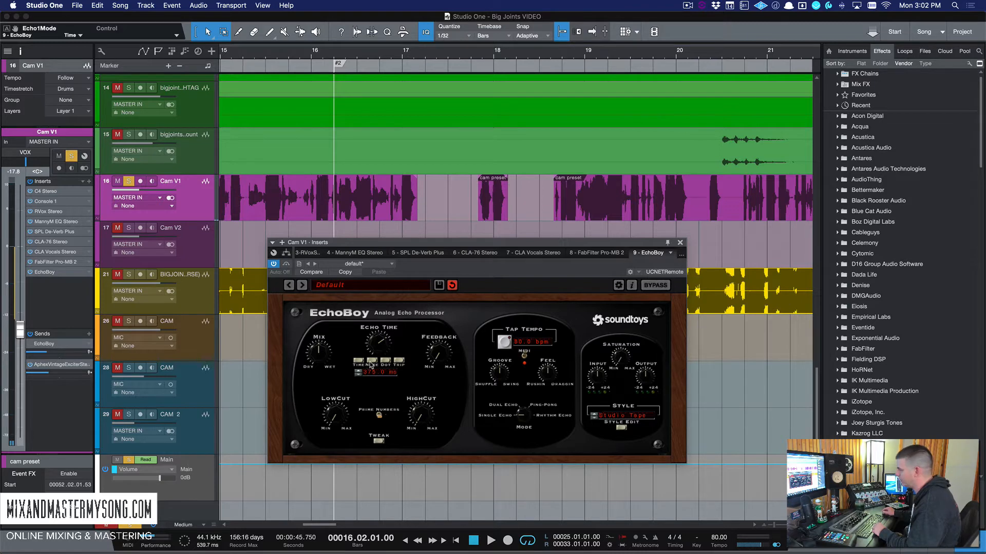
left_click(371, 362)
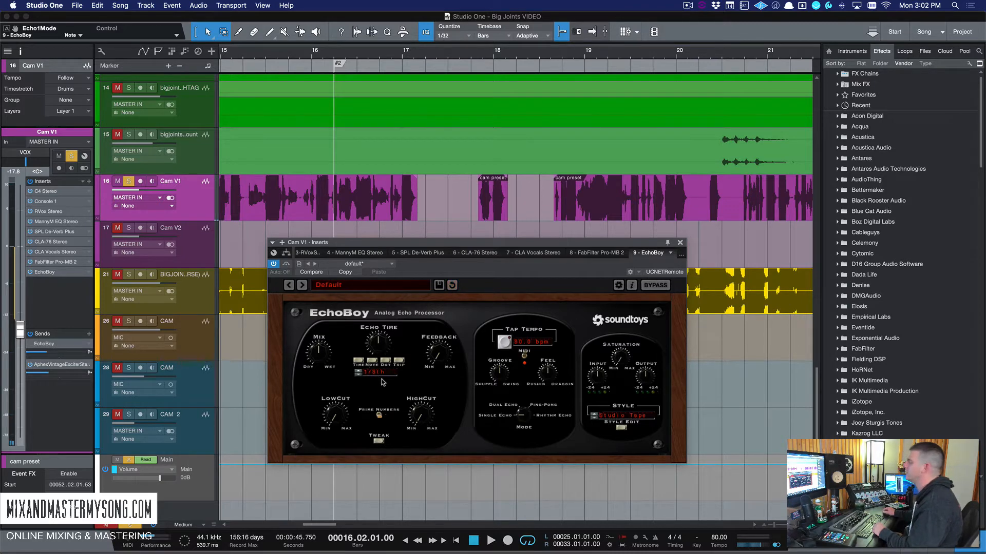
left_click(358, 371)
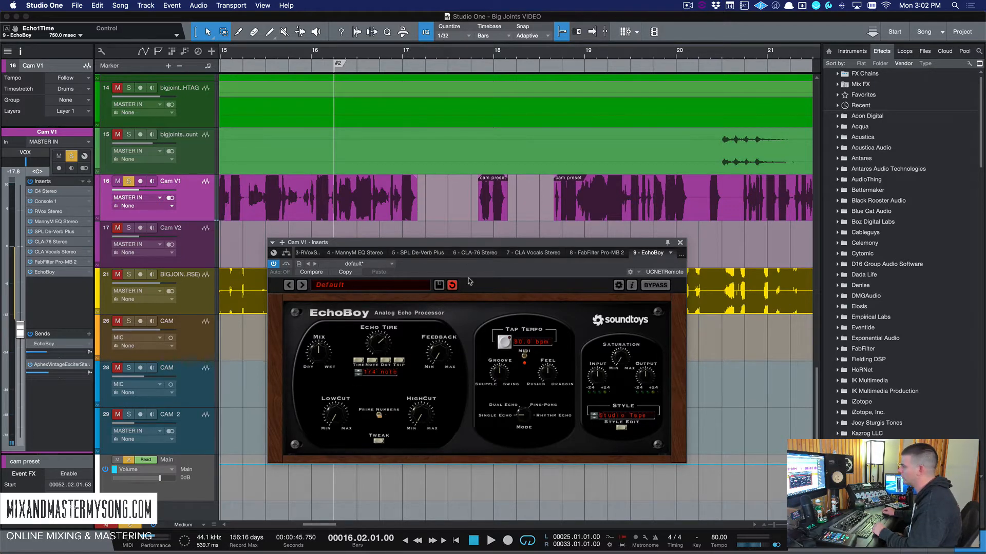
Move the EchoBoy window clear of the Cam V1 clips and play the vocal to hear the quarter-note echo
left_click_drag(466, 245, 463, 263)
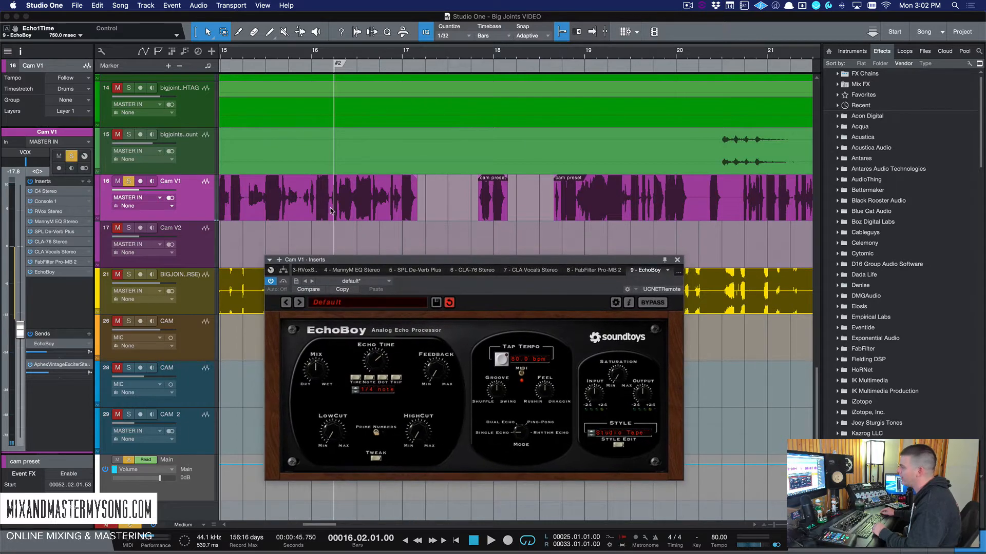
left_click_drag(349, 257, 358, 255)
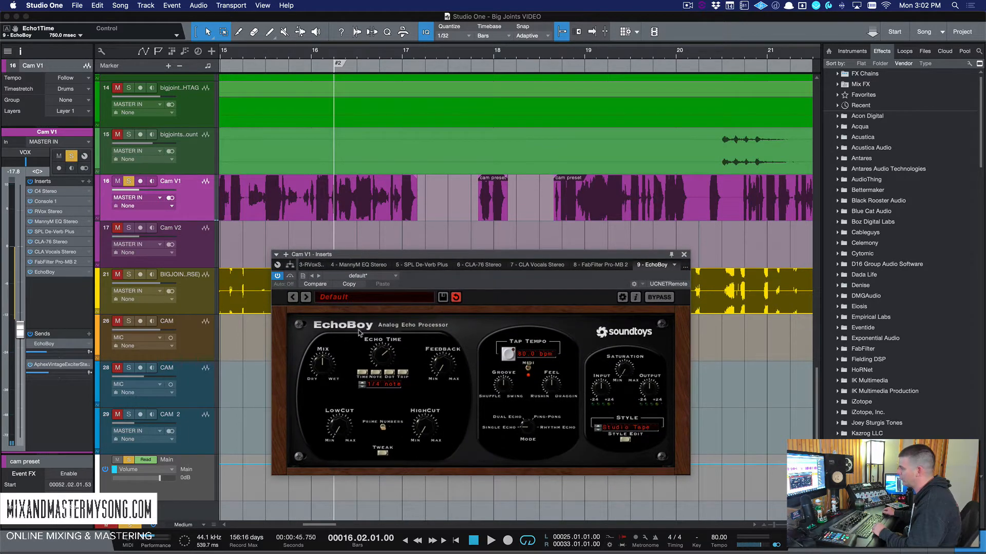
key("space")
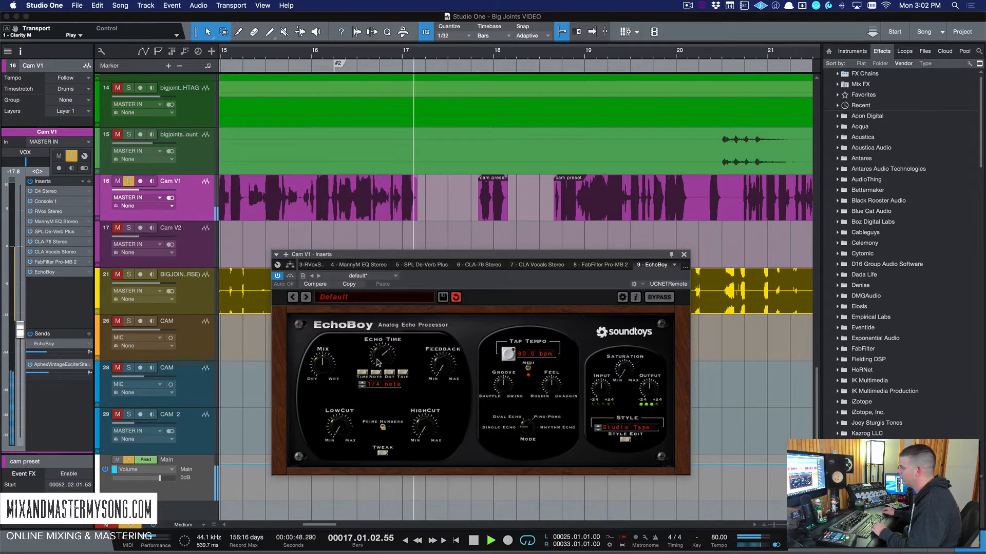
key("space")
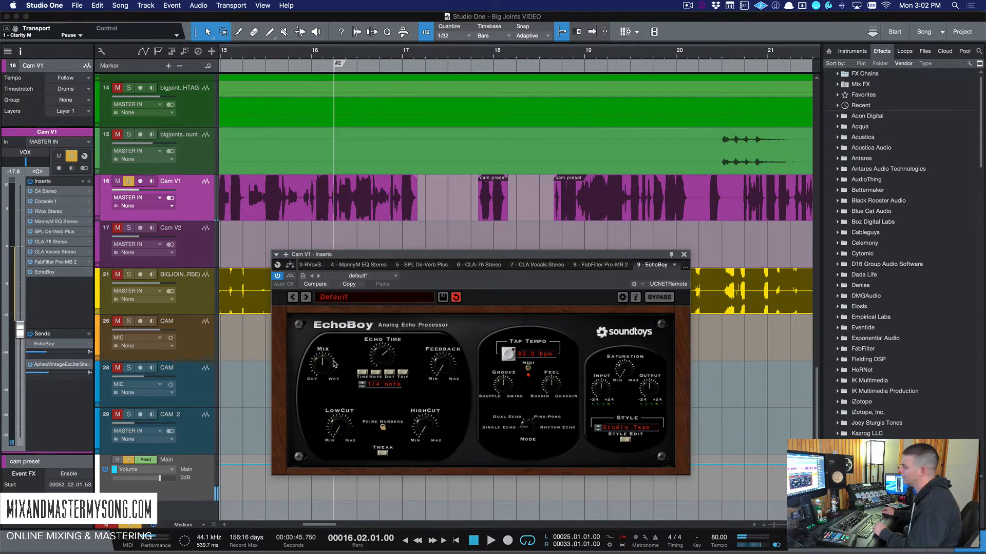
Lower the mix of the inserted EchoBoy to 9.5 % and play the Cam V1 vocal
left_click_drag(324, 373, 323, 407)
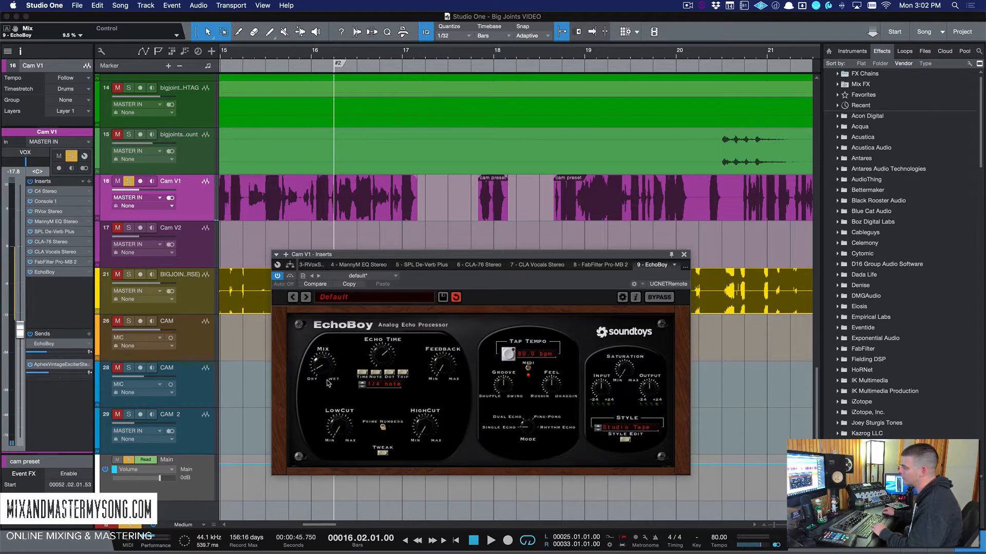
key("space")
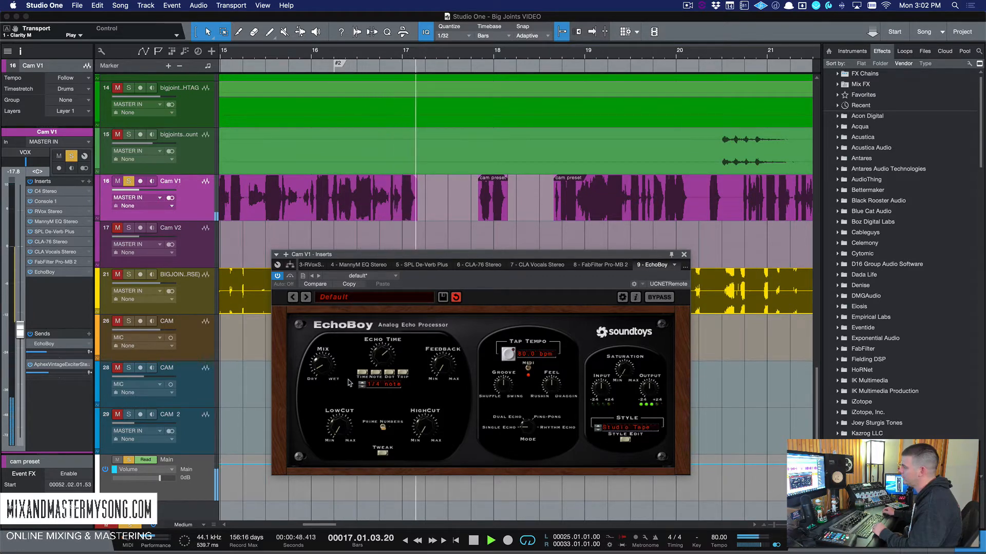
key("space")
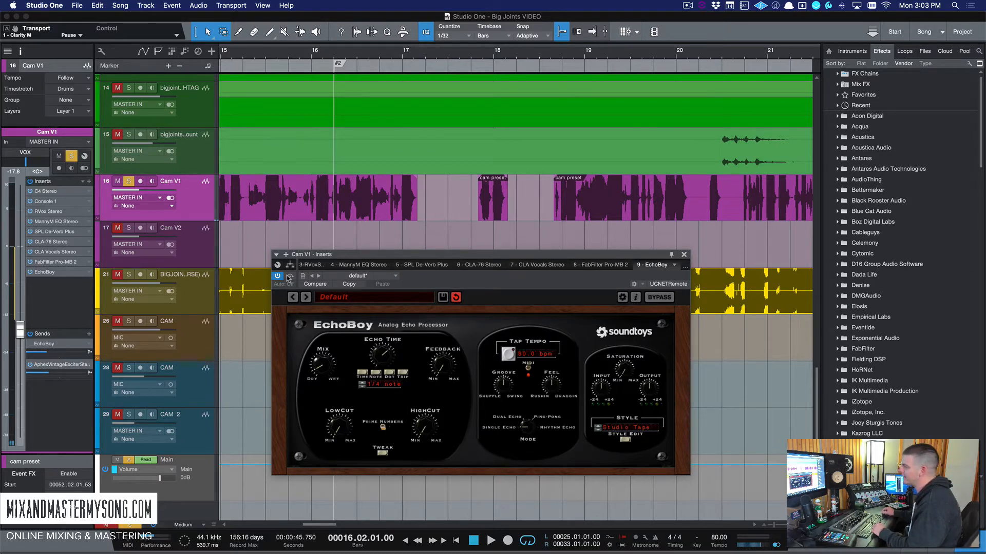
Remove the EchoBoy insert from the Cam V1 track
left_click(193, 210)
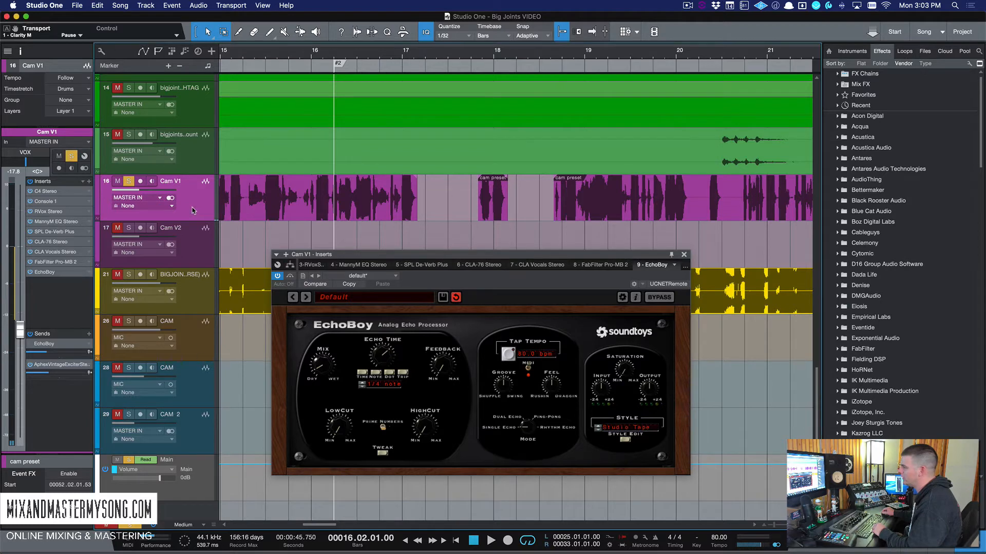
right_click(87, 272)
left_click(72, 370)
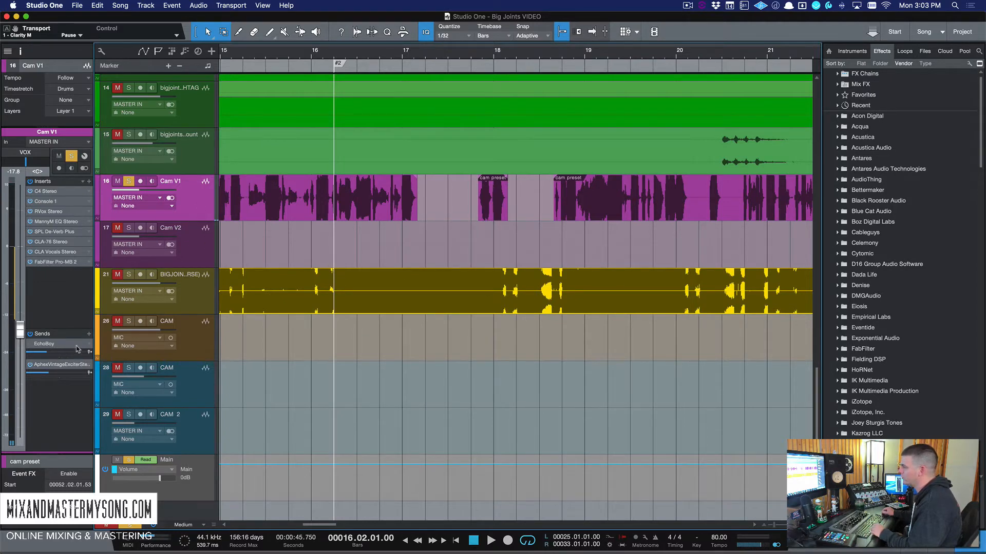
Search the effects for echoboy and add EchoBoy as a send on the Cam V1 track
left_click(979, 51)
type("echoboy")
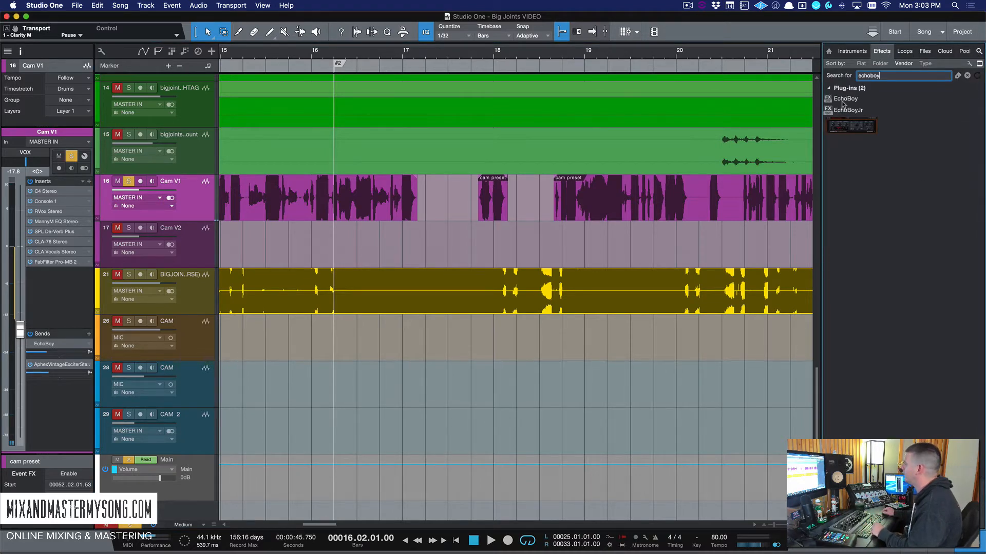
left_click(851, 99)
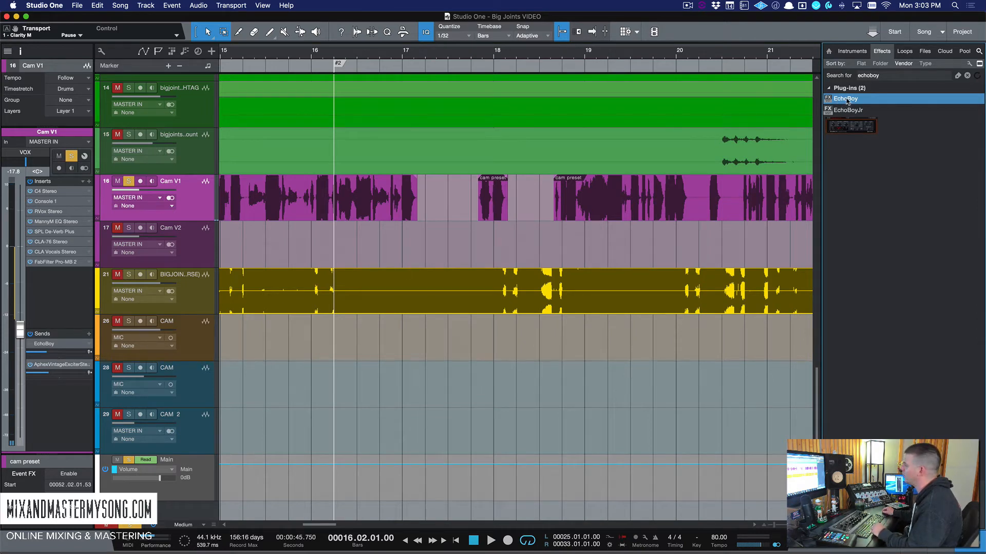
left_click_drag(846, 101, 54, 386)
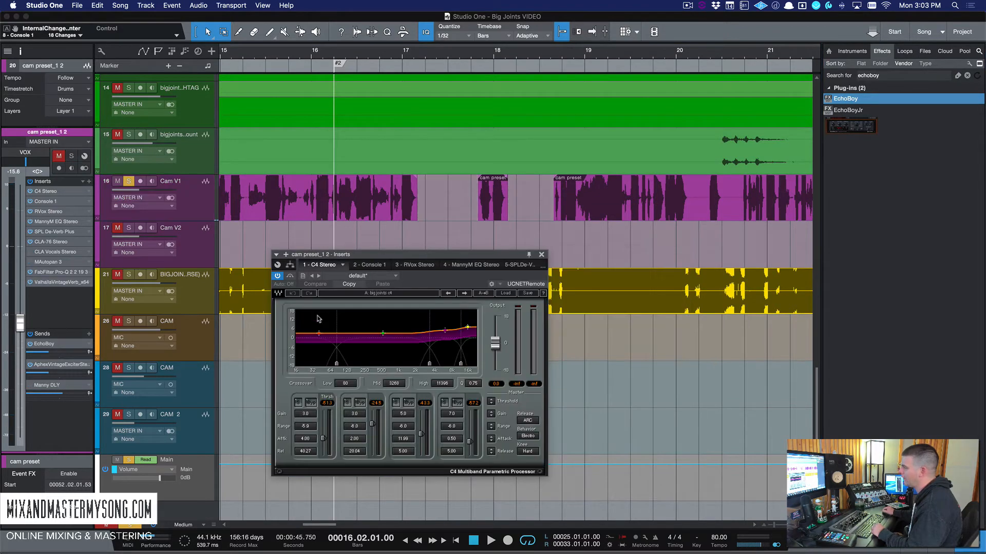
left_click(541, 255)
left_click(198, 196)
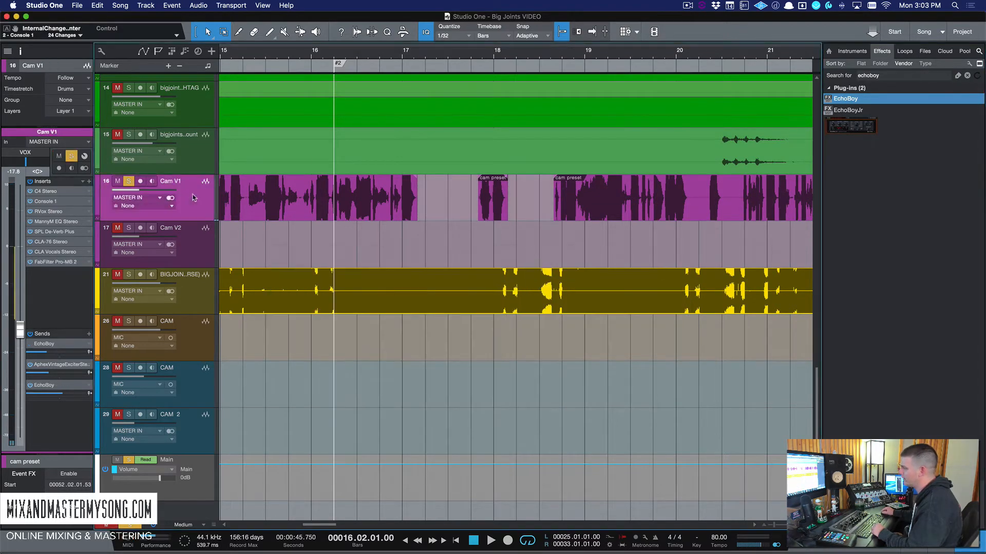
Find the EchoBoy effects channel next to Cam V1 in the mixer and show its volume automation lane beneath that track in the arrangement
key("F3")
scroll(589, 328, "right", 9)
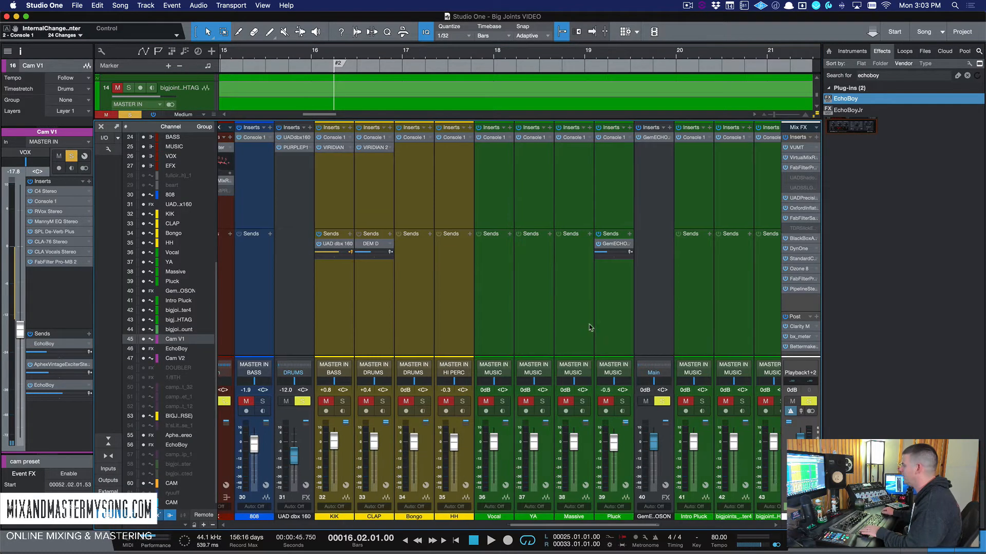
left_click(540, 499)
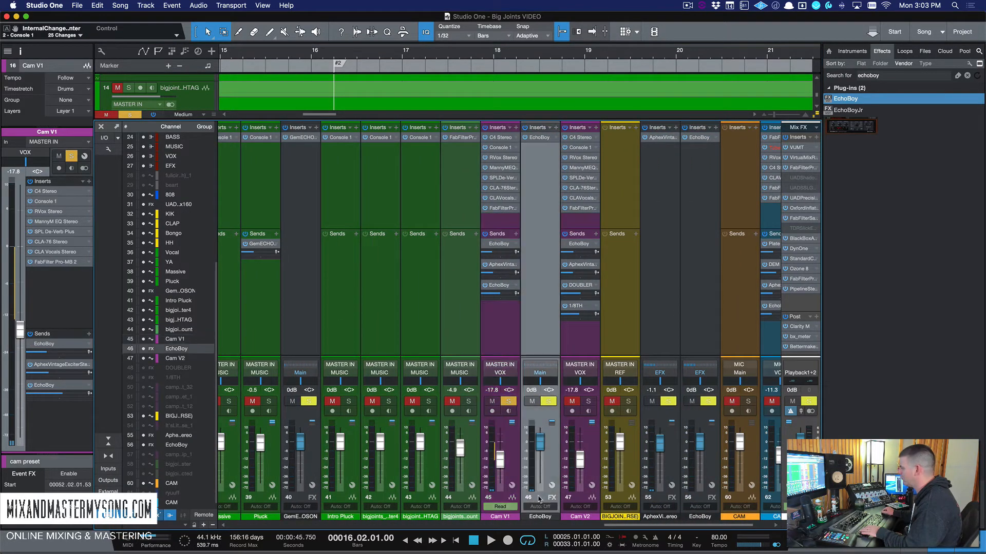
left_click(540, 442)
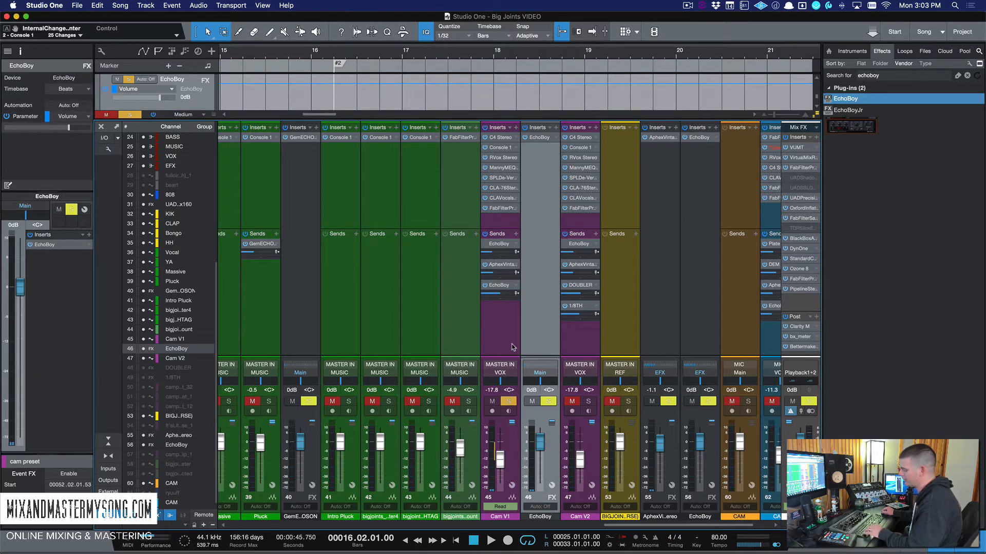
key("F3")
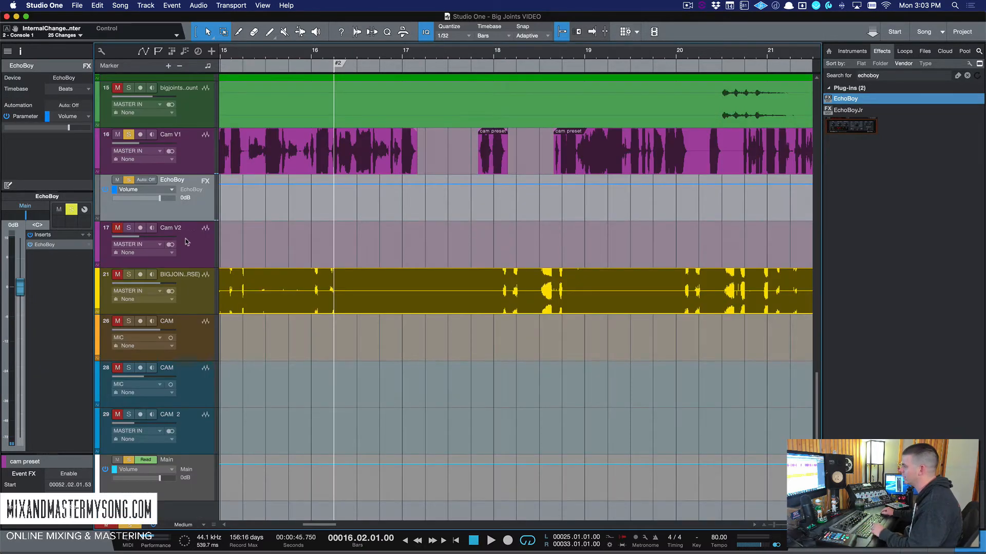
Open the EchoBoy plug-in on its own effects channel, set its mix to 99.5 %, and move its window clear of the tracks
left_click(203, 165)
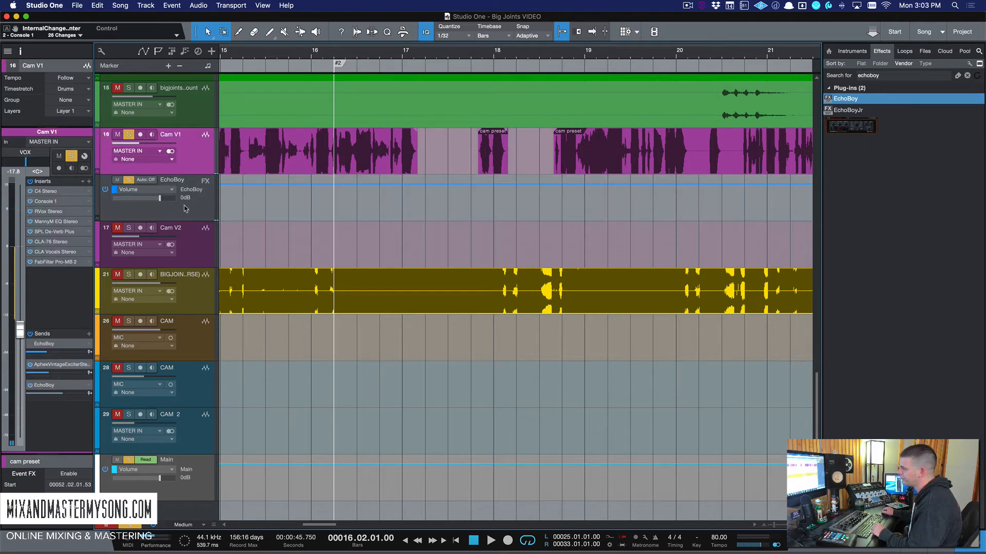
left_click(150, 205)
left_click(193, 171)
left_click(204, 211)
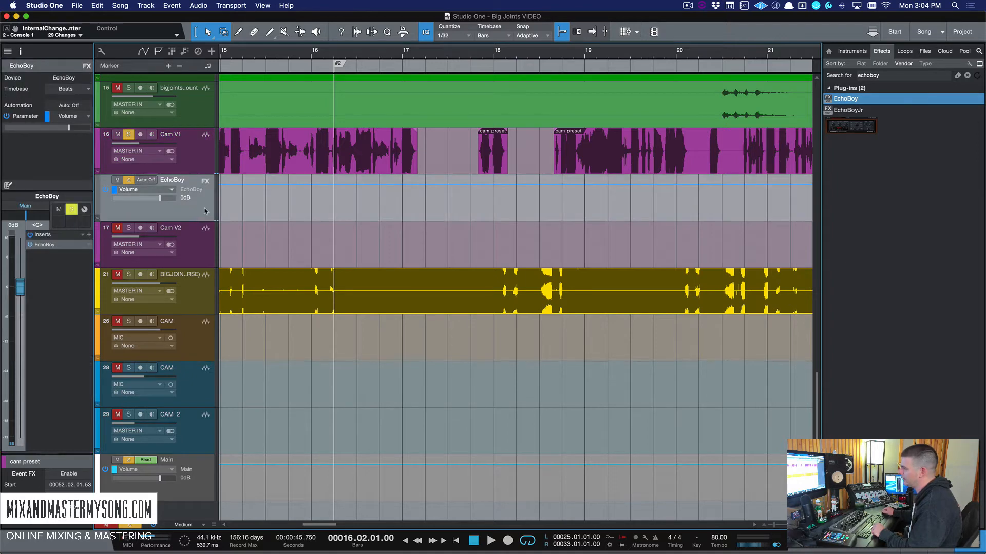
left_click(52, 246)
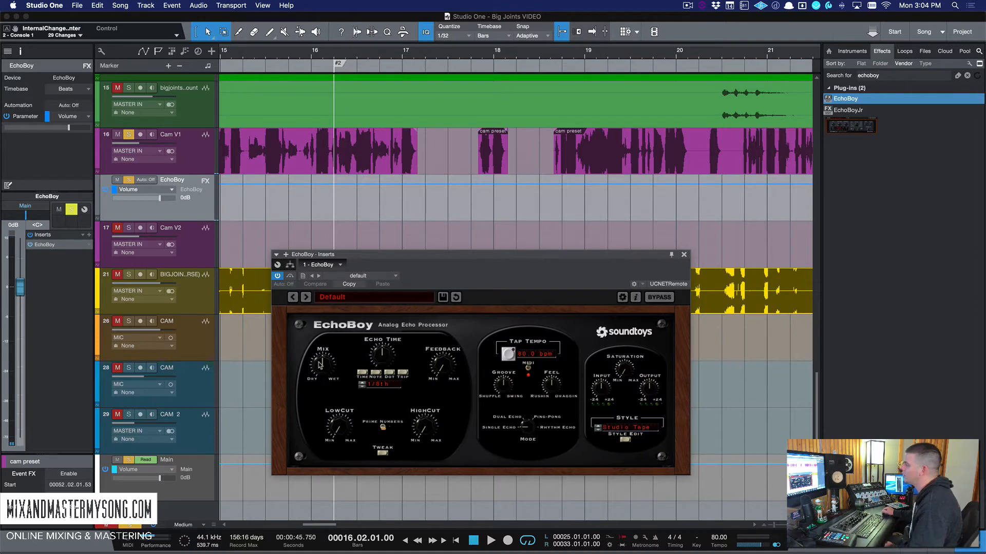
left_click_drag(320, 364, 336, 299)
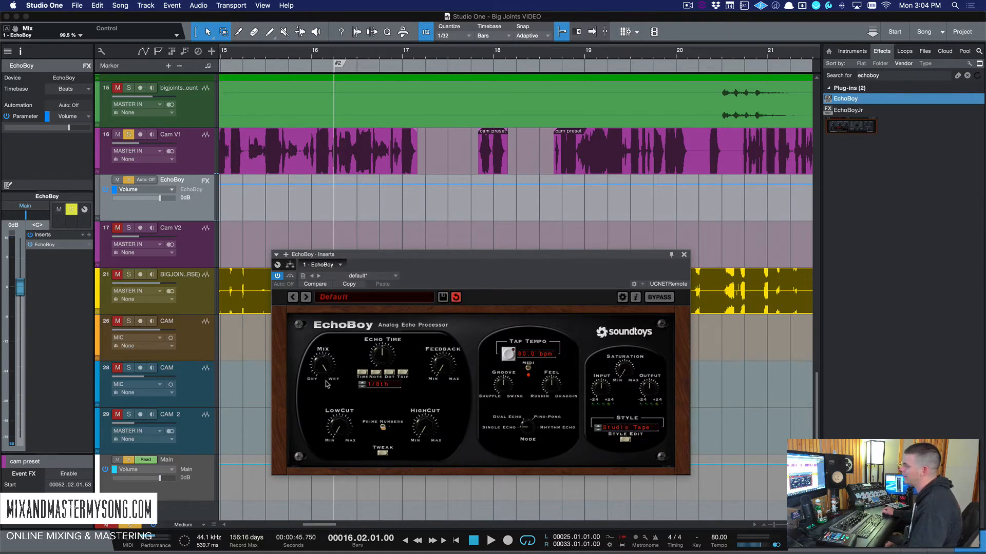
left_click_drag(435, 263, 470, 263)
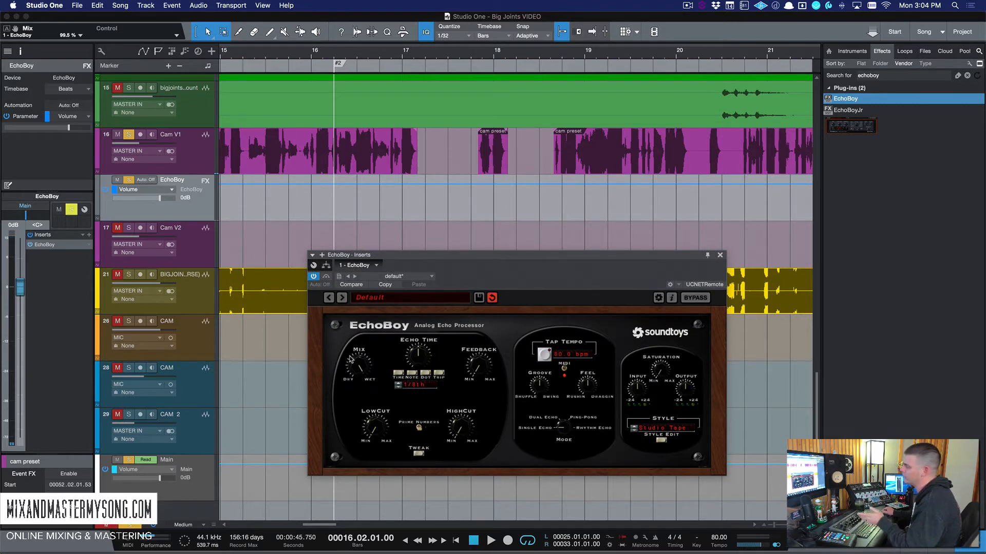
left_click_drag(385, 255, 406, 256)
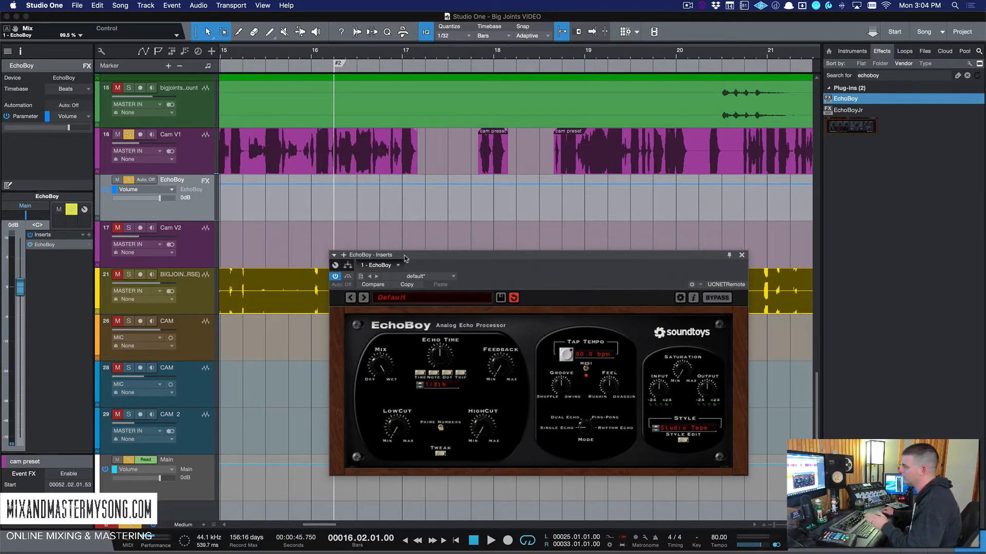
Play the Cam V1 vocal to hear the echo send, and reopen the EchoBoy plug-in from the track's sends
left_click(205, 146)
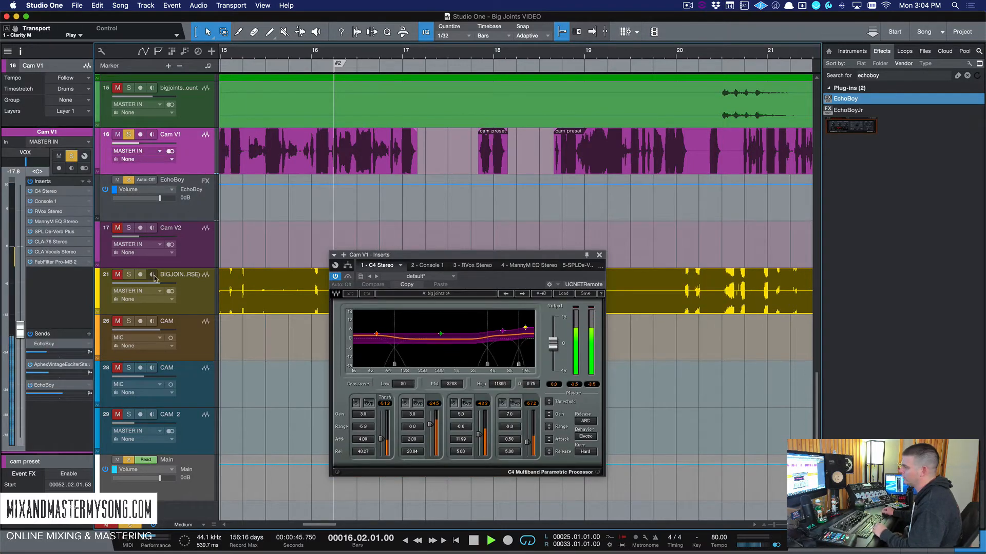
key("space")
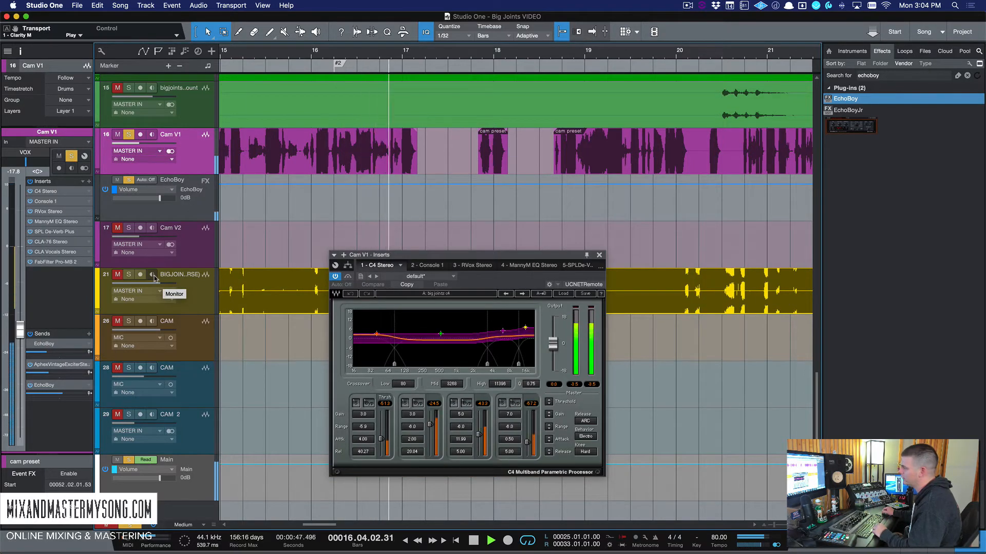
key("space")
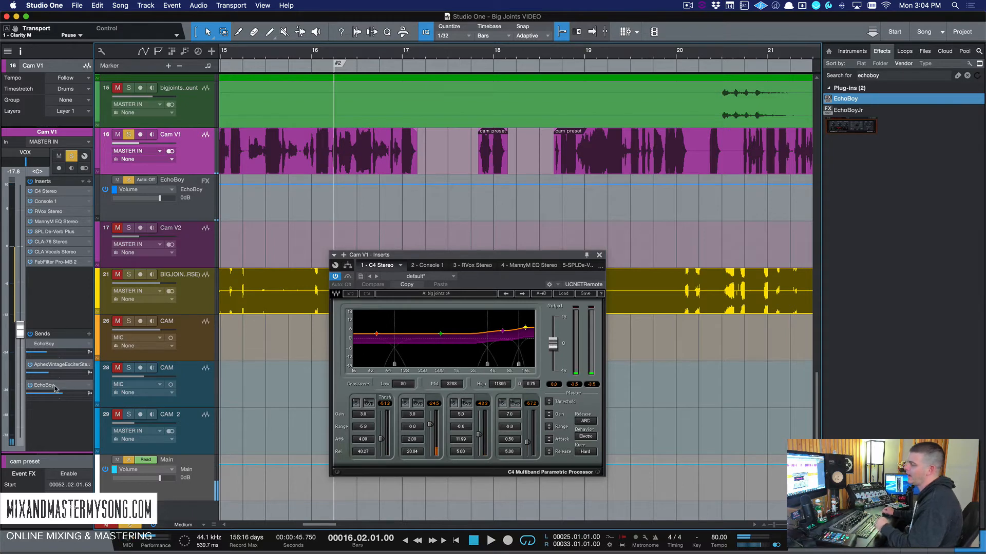
left_click(56, 389)
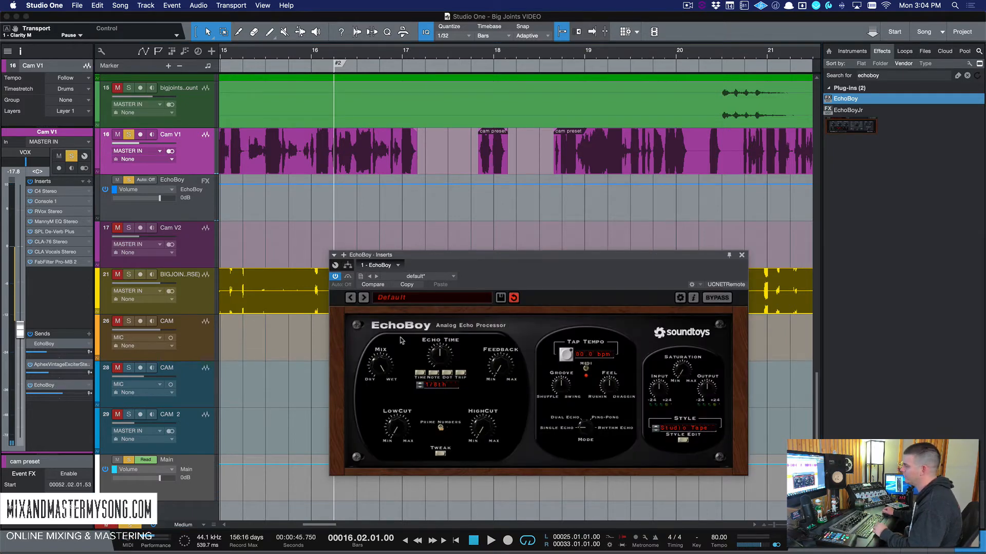
Move the EchoBoy window aside and play the Cam V1 vocal while switching its EchoBoy send off and on
left_click_drag(427, 266, 378, 257)
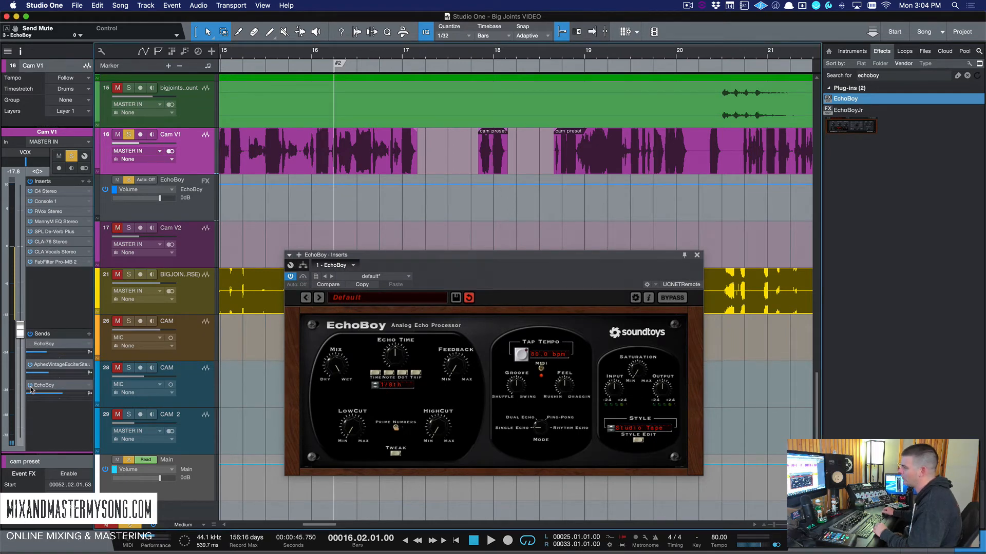
key("space")
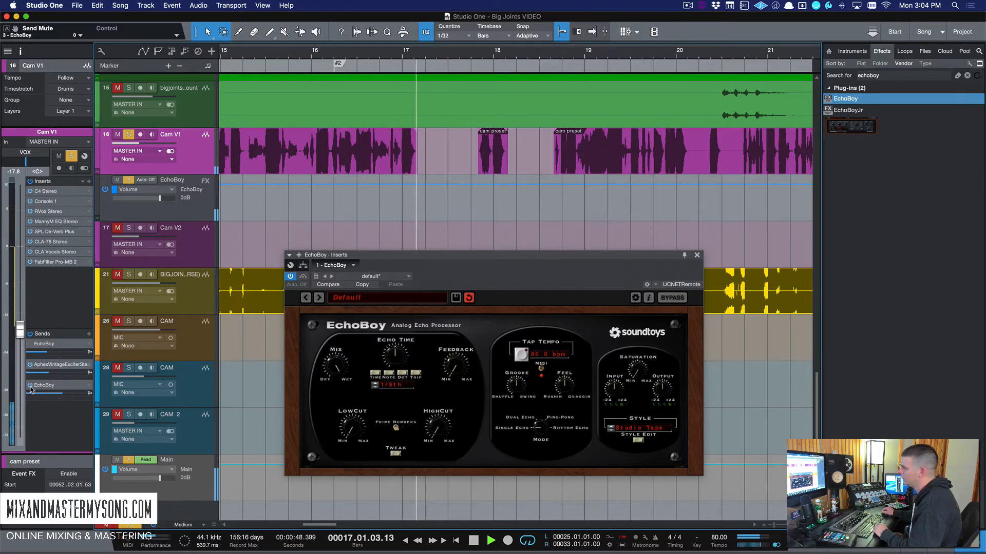
key("space")
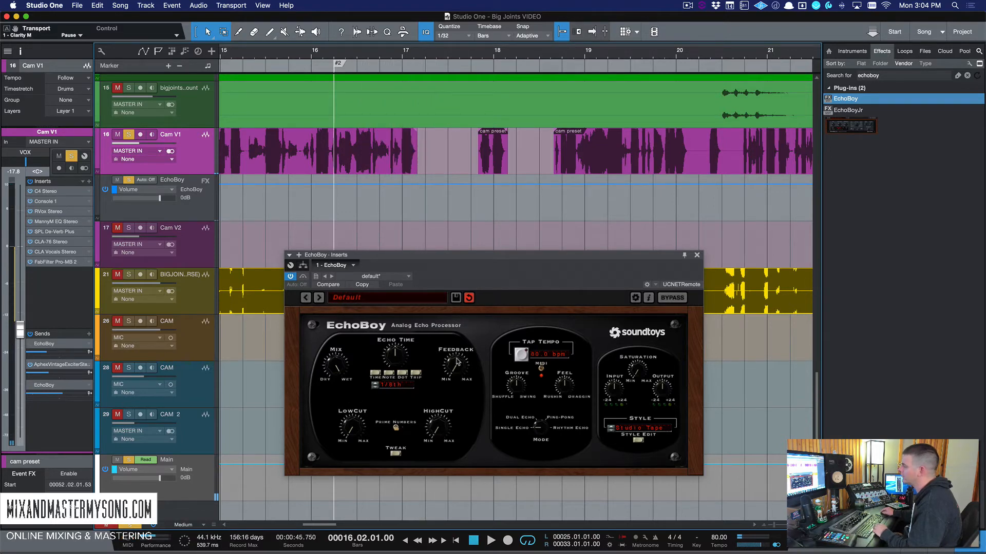
key("space")
left_click(30, 385)
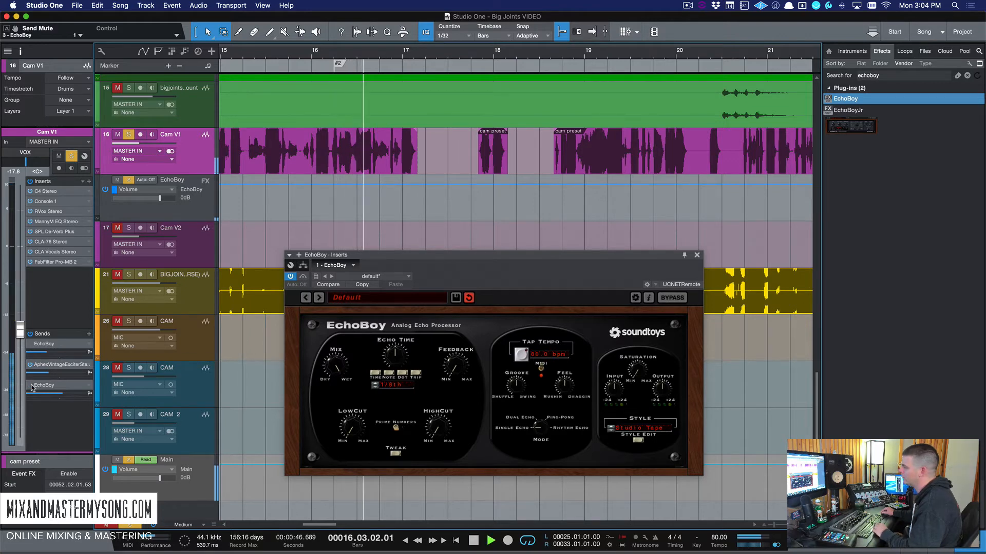
key("space")
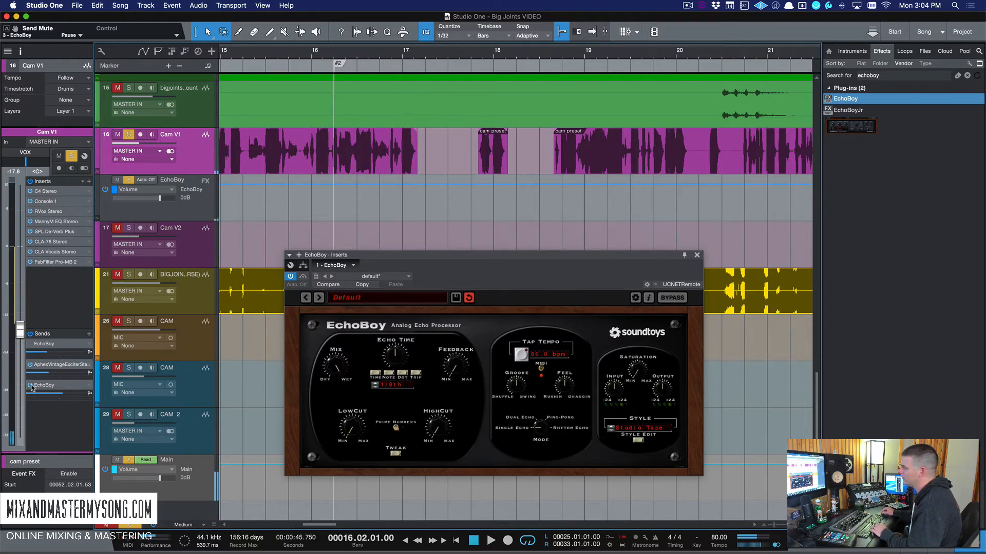
Show the Send Mute automation of the EchoBoy send on the Cam V1 track, keeping the automation mode on Touch
right_click(32, 386)
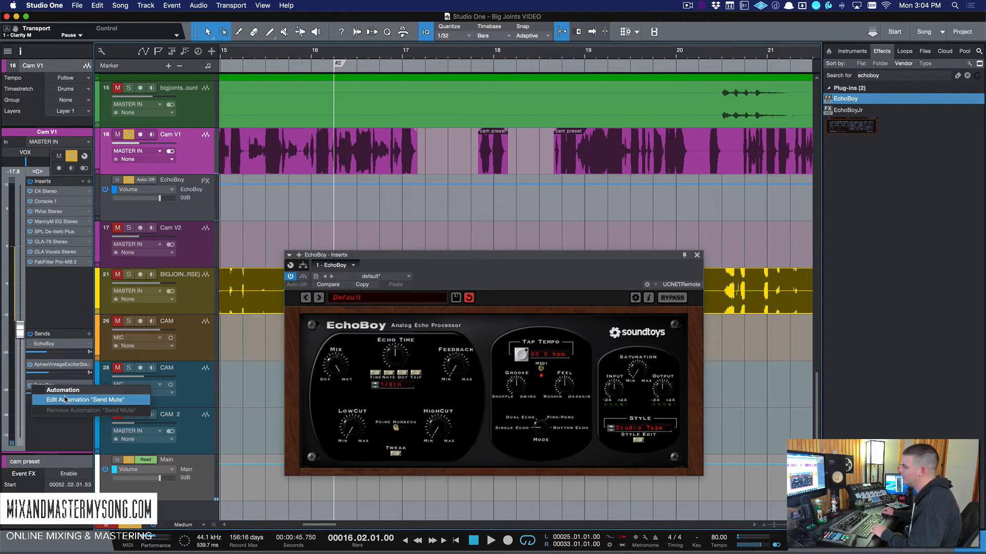
left_click(64, 400)
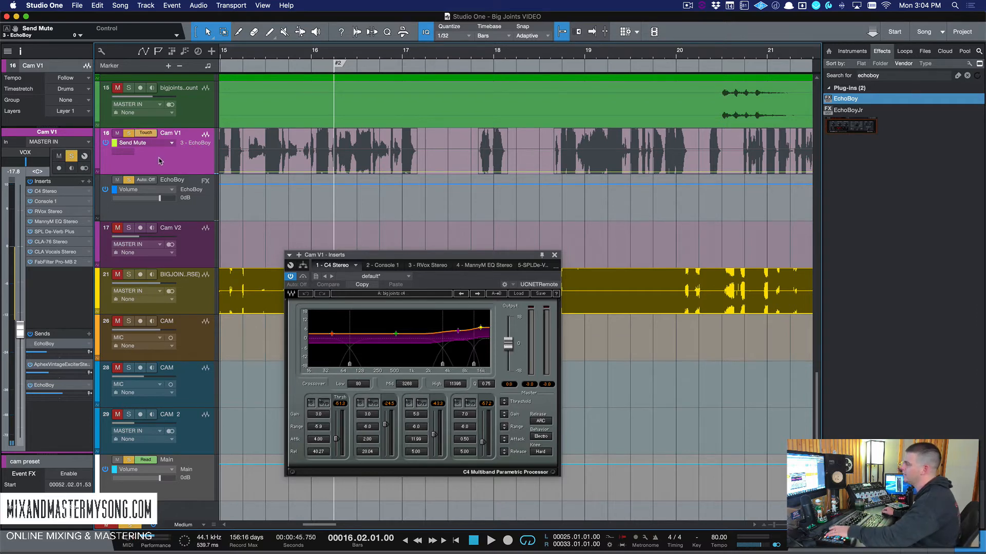
left_click(146, 133)
left_click(148, 139)
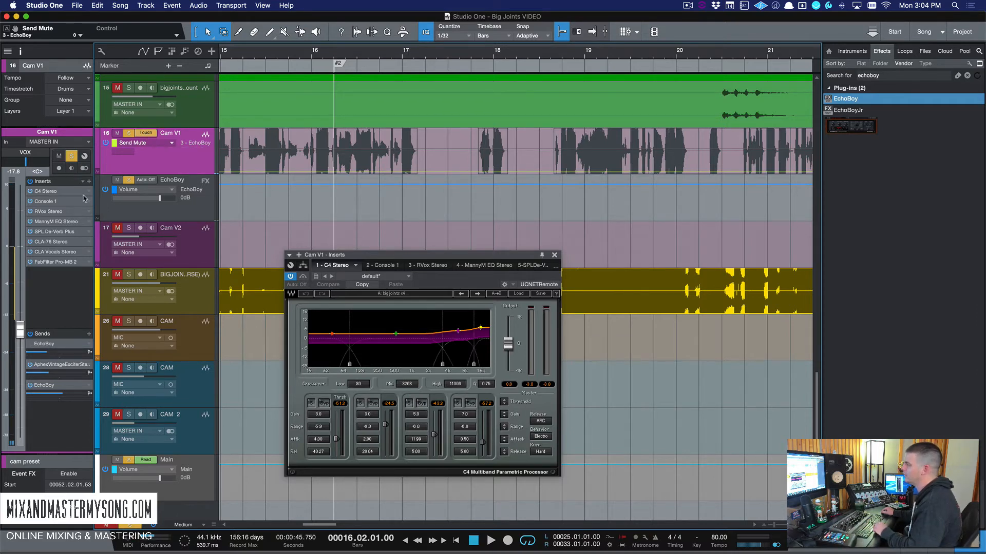
Mute the EchoBoy send and record Send Mute automation during playback, unmuting it shortly before bar 17 and muting it again after the phrase
key("space")
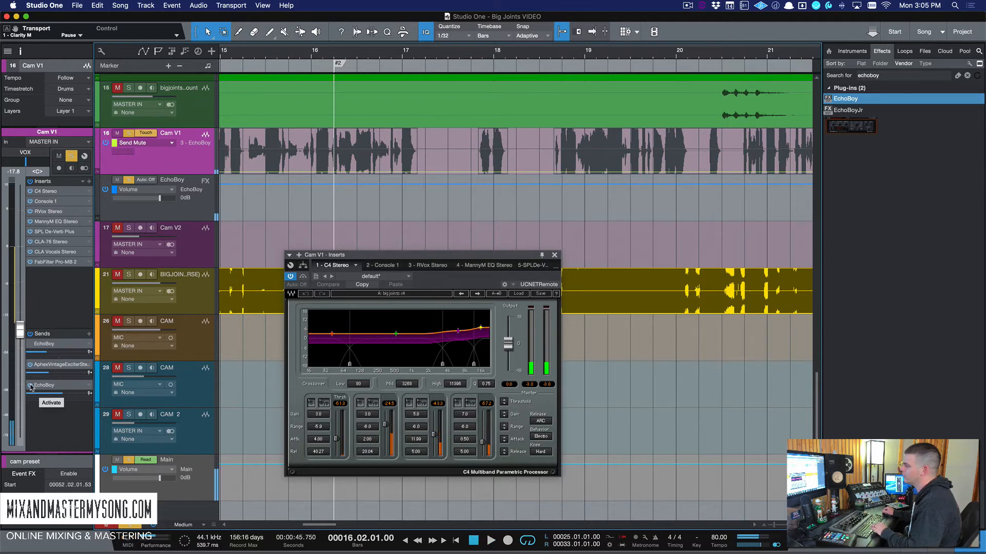
left_click(30, 385)
key("space")
key("space")
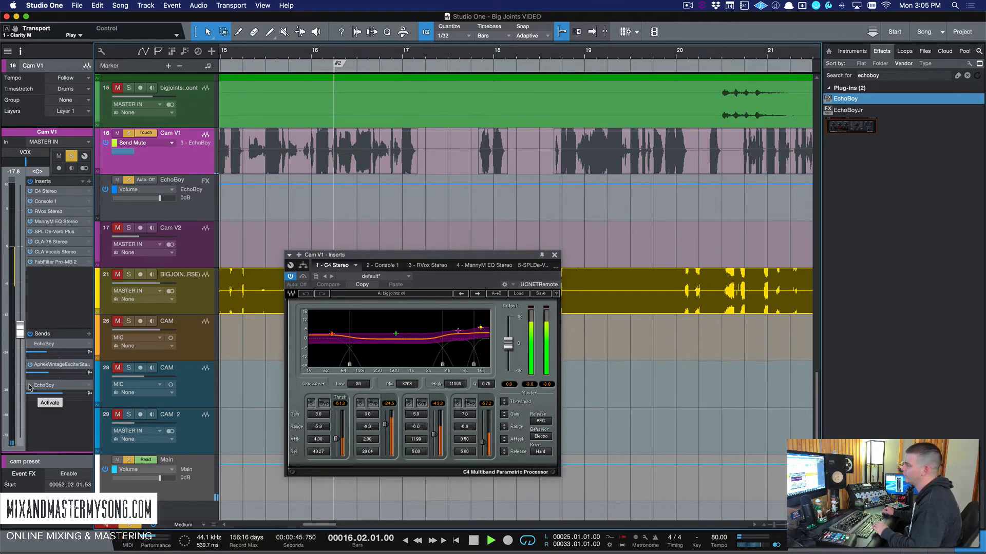
left_click(30, 385)
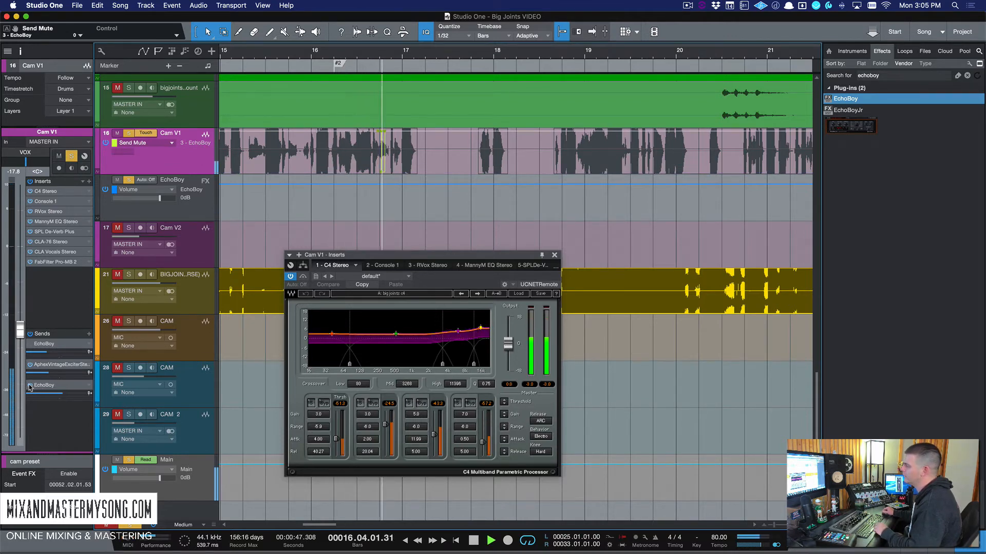
left_click(31, 385)
key("space")
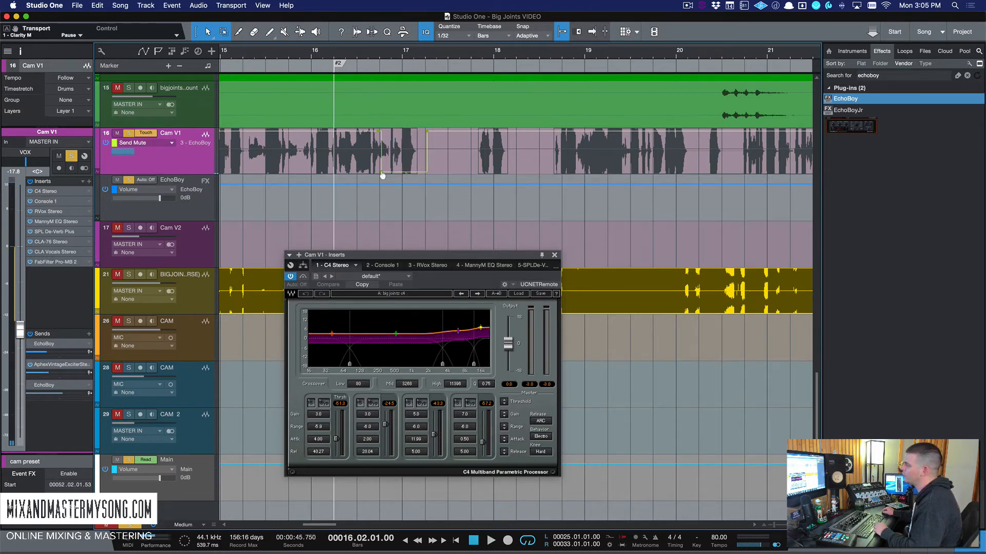
Tighten both ends of the unmuted section near bar 17, and play it back with Cam V1's automation set to Read
left_click_drag(382, 176, 388, 172)
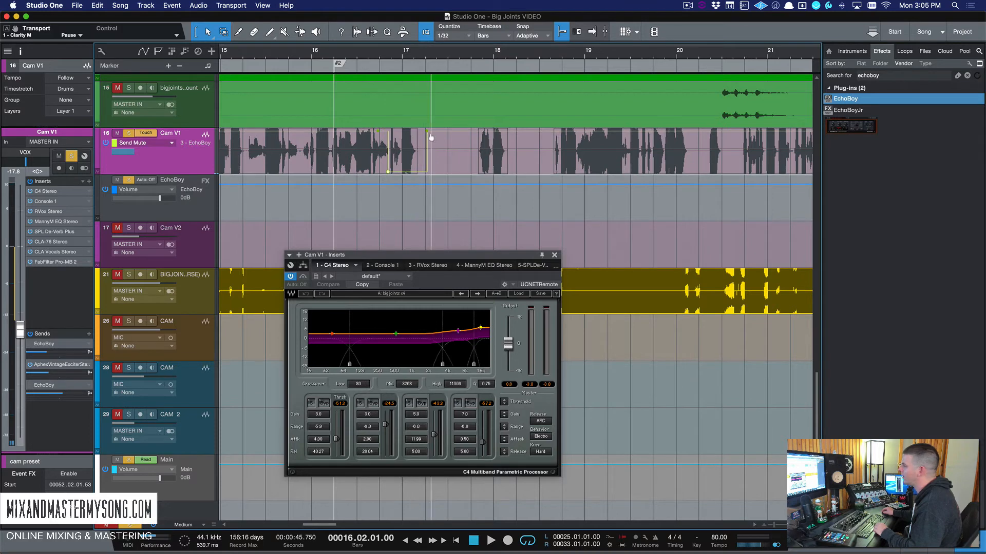
left_click_drag(431, 136, 425, 138)
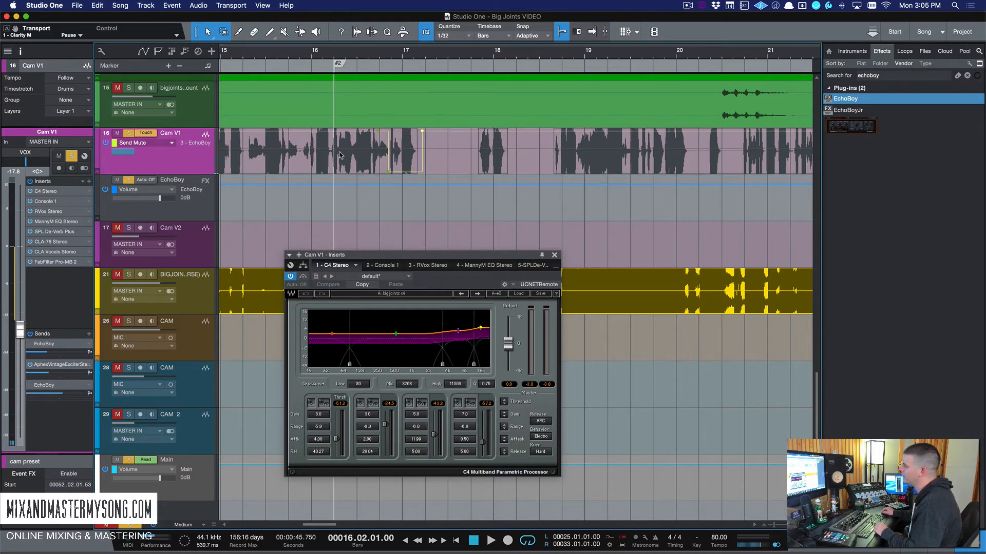
left_click(145, 132)
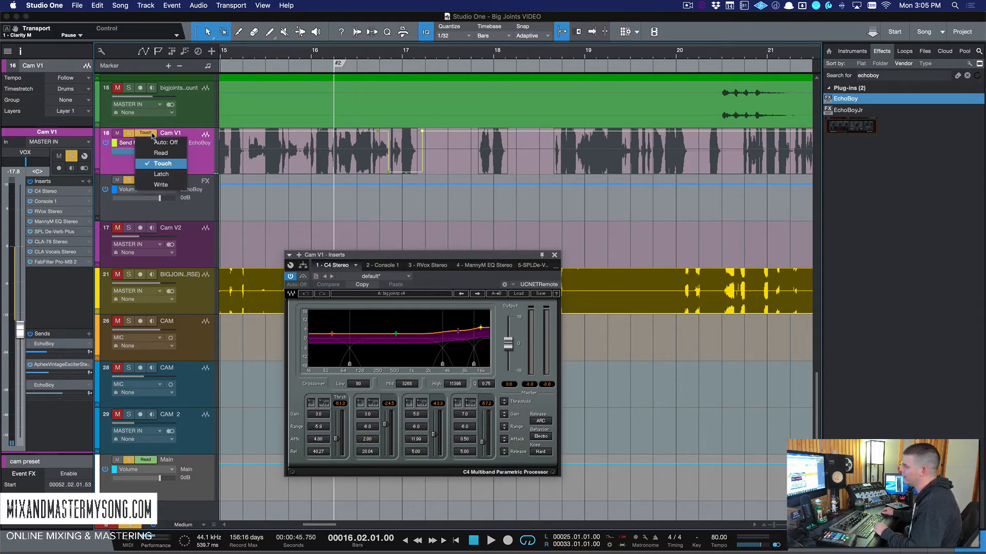
left_click(158, 152)
key("space")
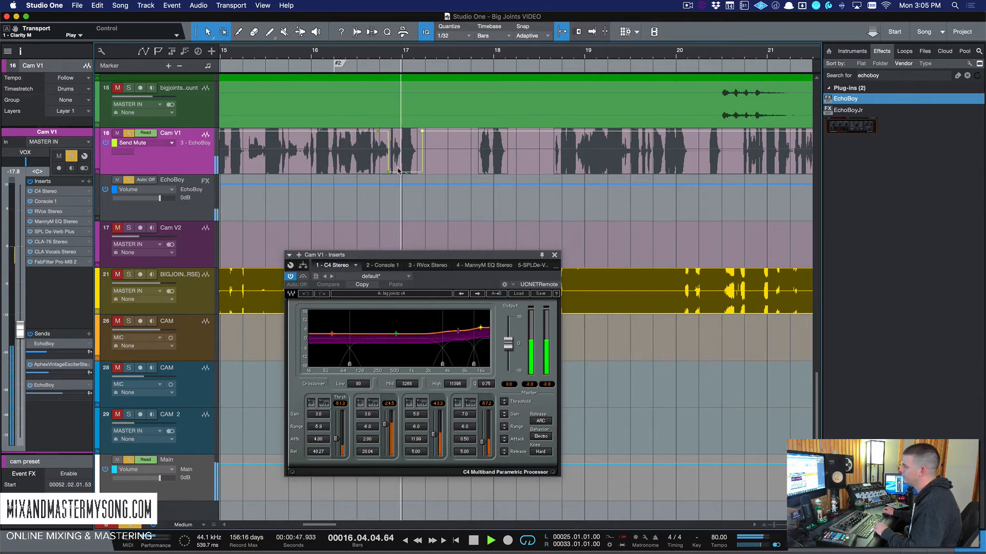
key("space")
Shift the unmuted section's start to bar 17, and pull the range covering the last word down to Send Mute off
mouse_move(388, 176)
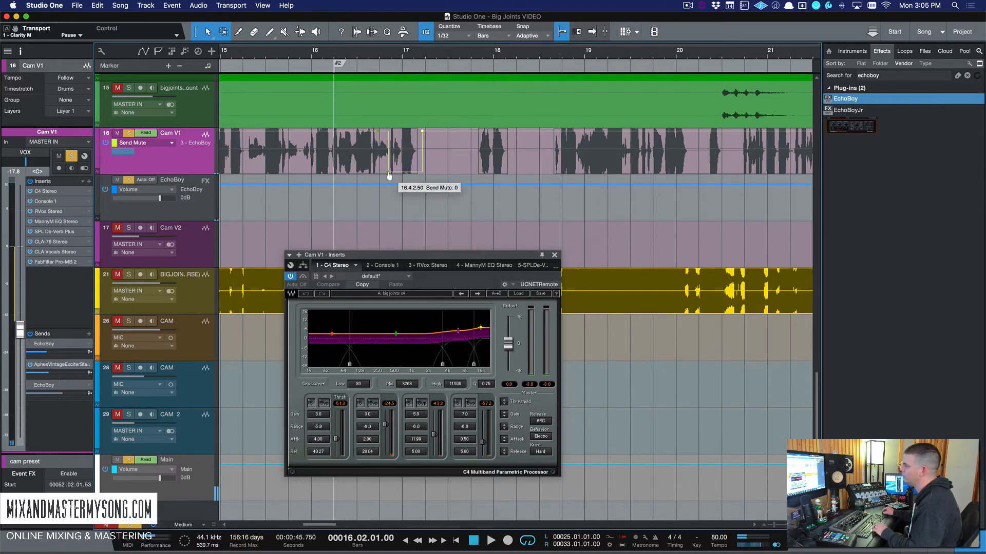
left_click_drag(389, 176, 400, 176)
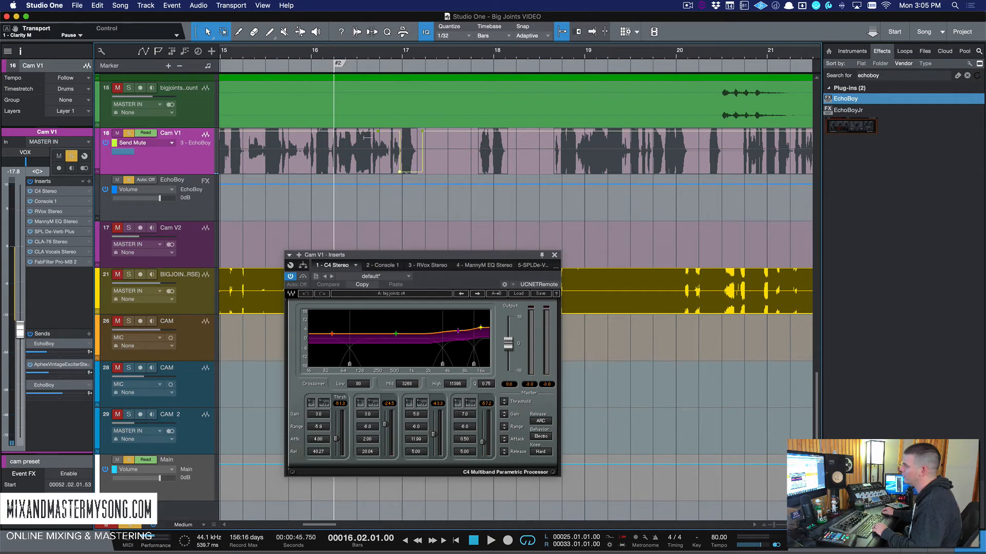
key("space")
left_click_drag(402, 174, 430, 145)
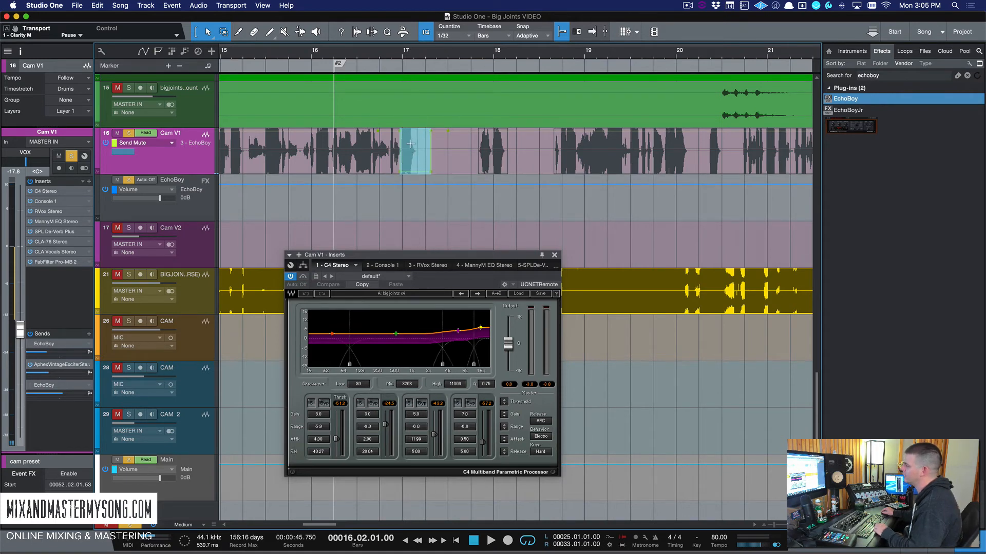
left_click_drag(411, 149, 411, 171)
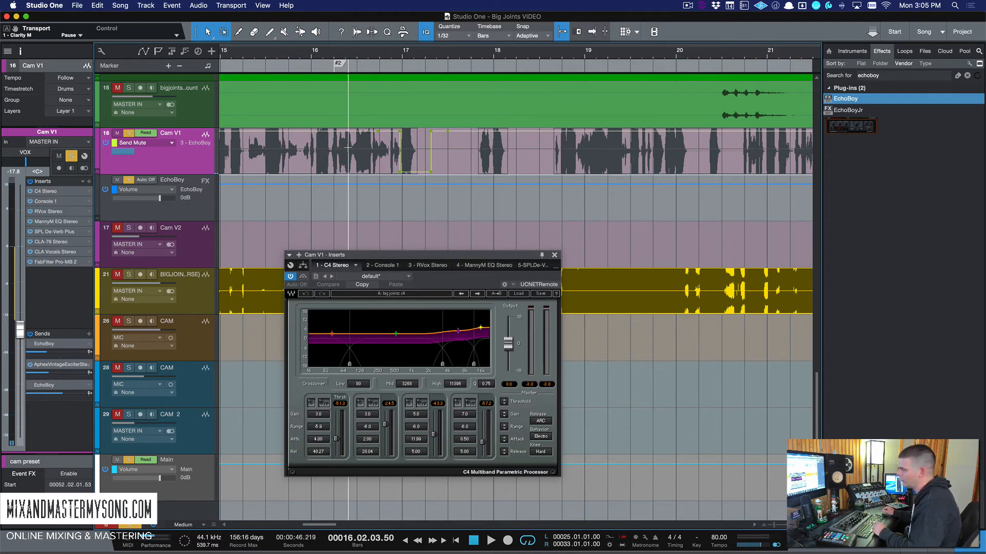
Reopen EchoBoy from the Cam V1 sends, raise its feedback to 0.32 while listening to the echo, and close the plug-in
double_click(57, 386)
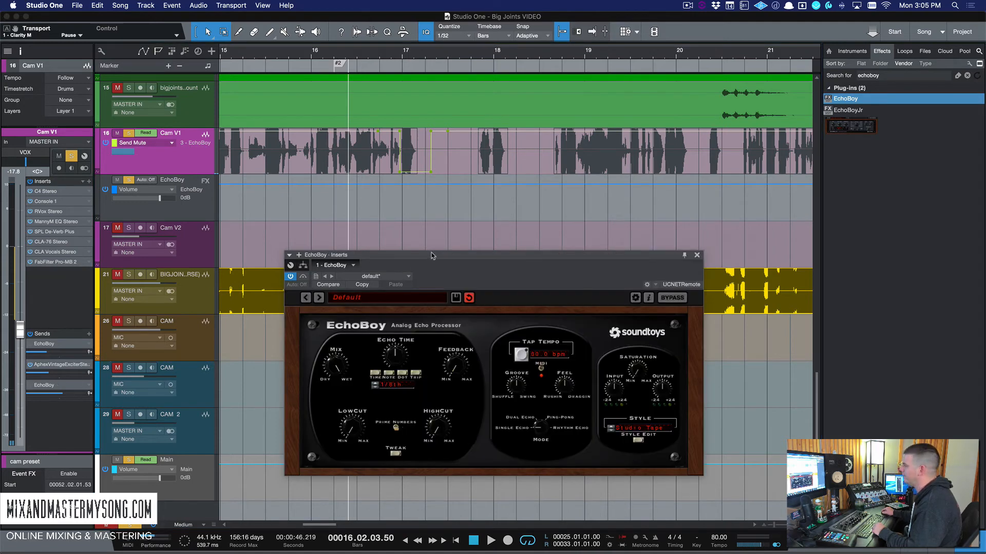
left_click_drag(432, 255, 468, 267)
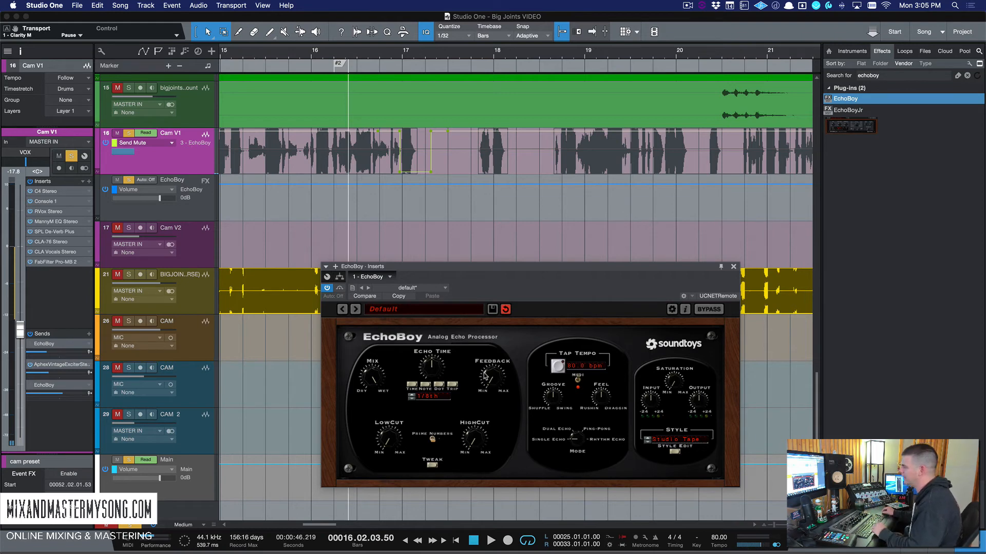
left_click_drag(487, 379, 489, 358)
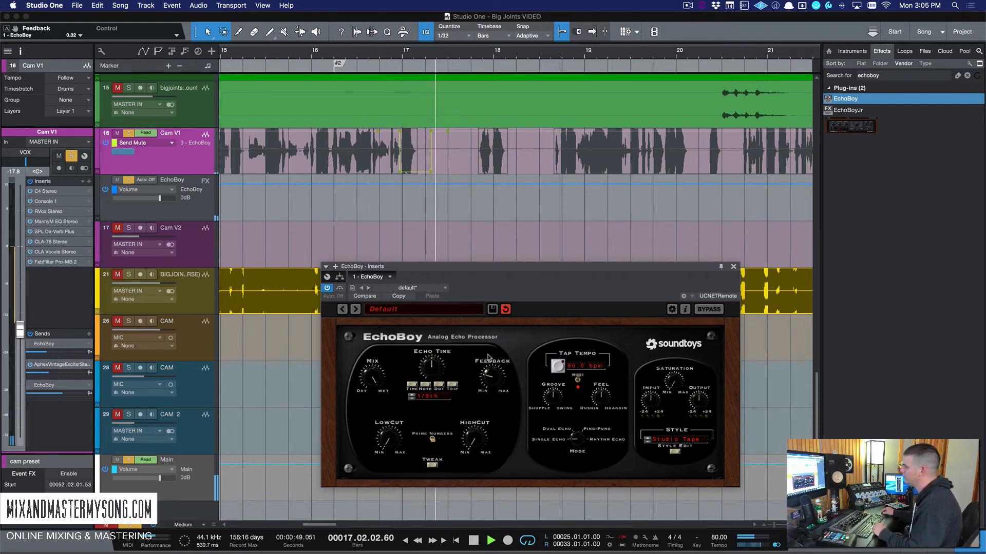
key("space")
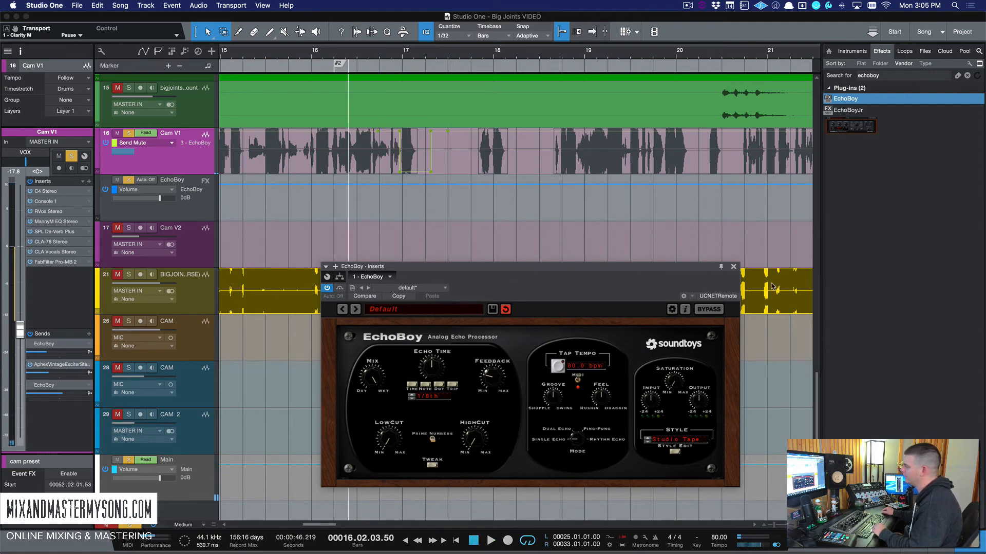
left_click(733, 267)
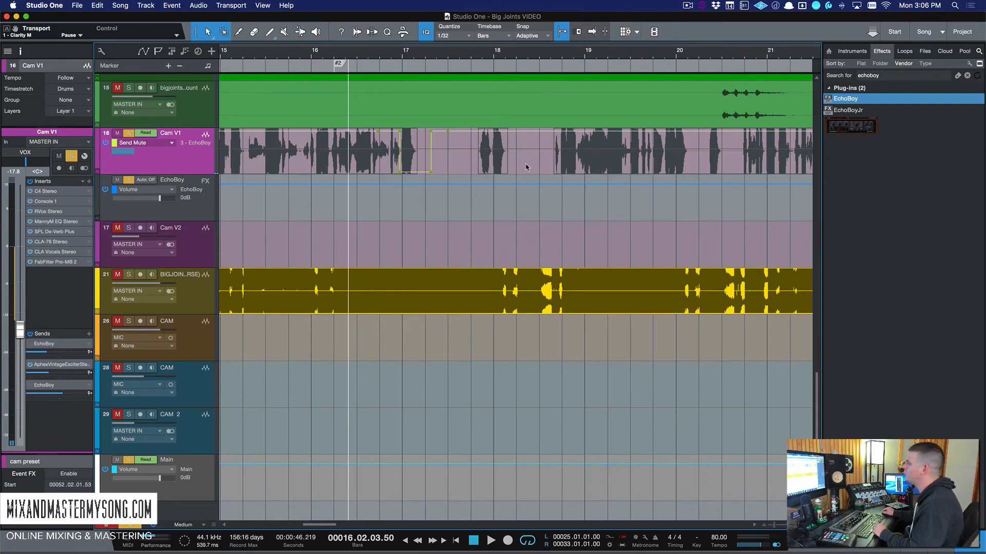
Unmute the EchoBoy send over the vocal phrase endings around bars 18 and 20, playing the section to check the throws
left_click_drag(508, 145, 515, 146)
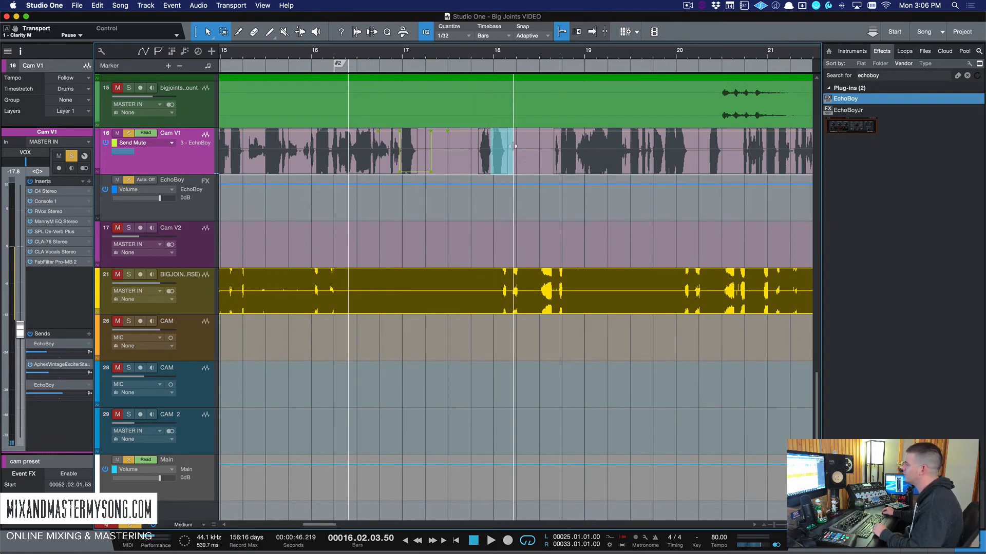
left_click(398, 188)
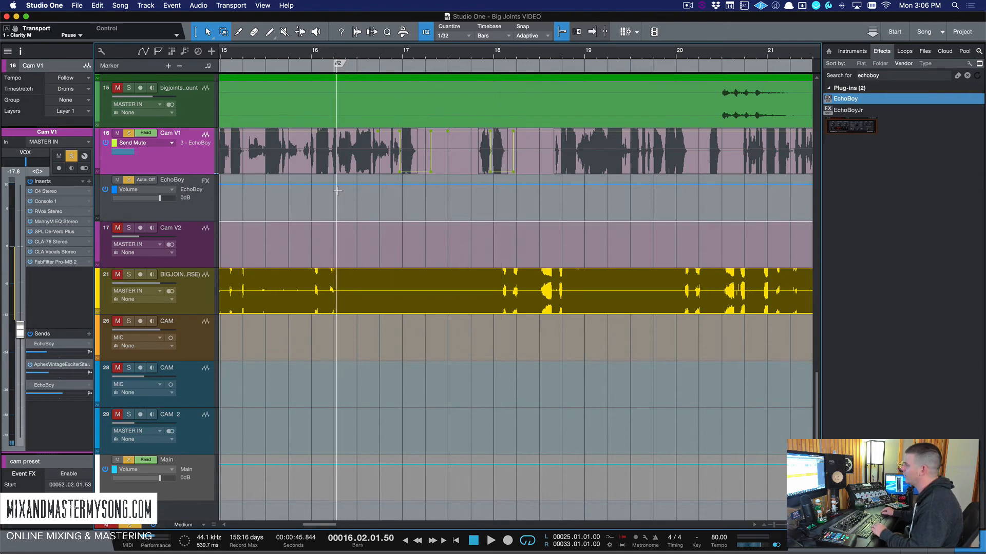
key("space")
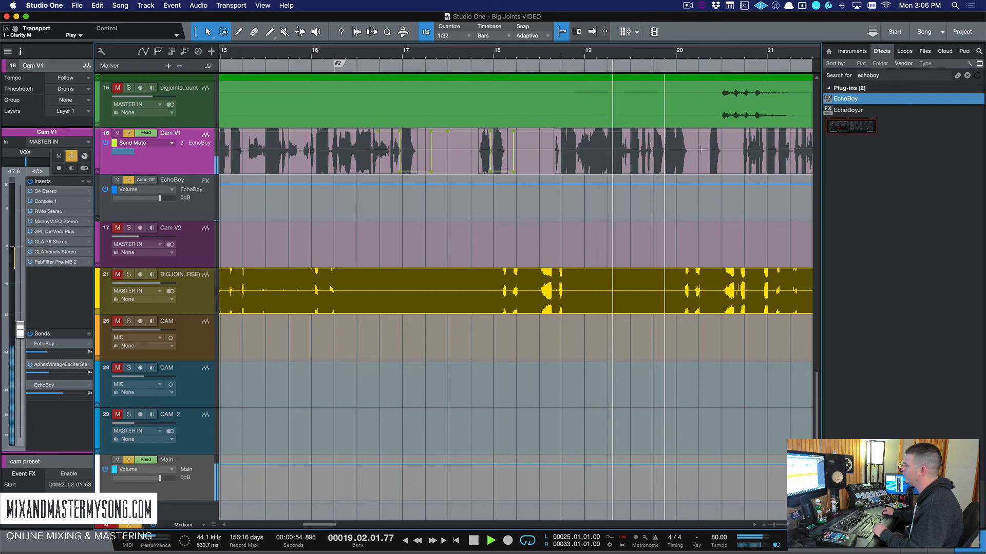
left_click_drag(664, 151, 704, 151)
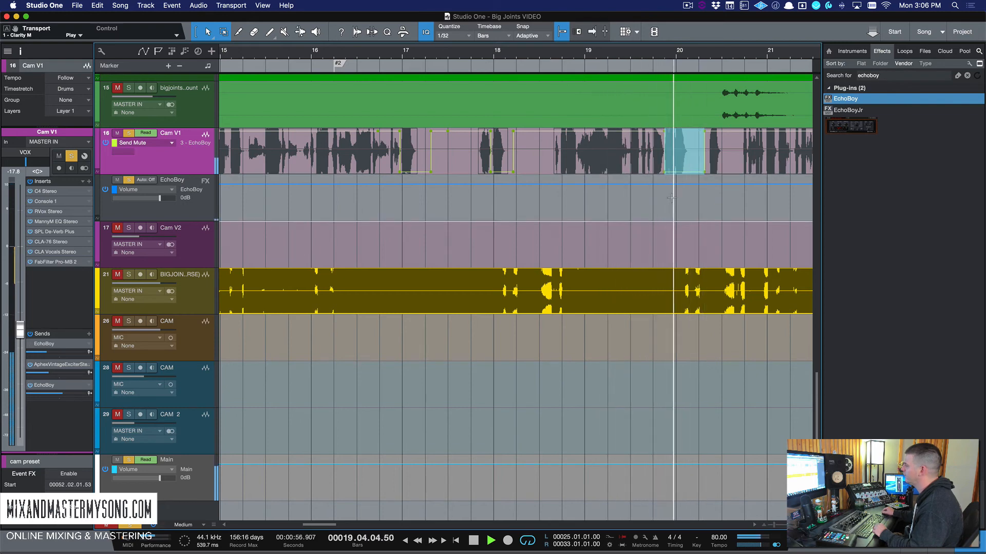
key("space")
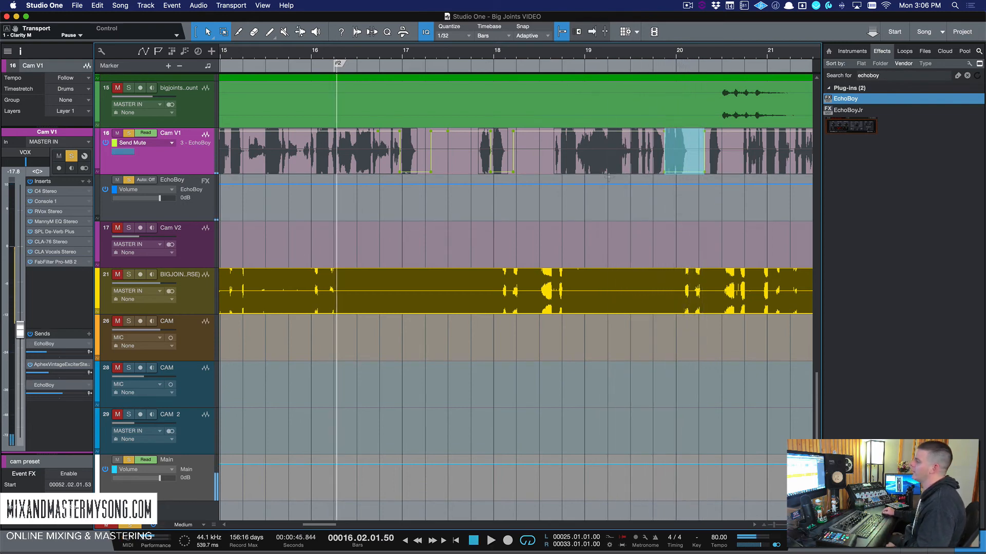